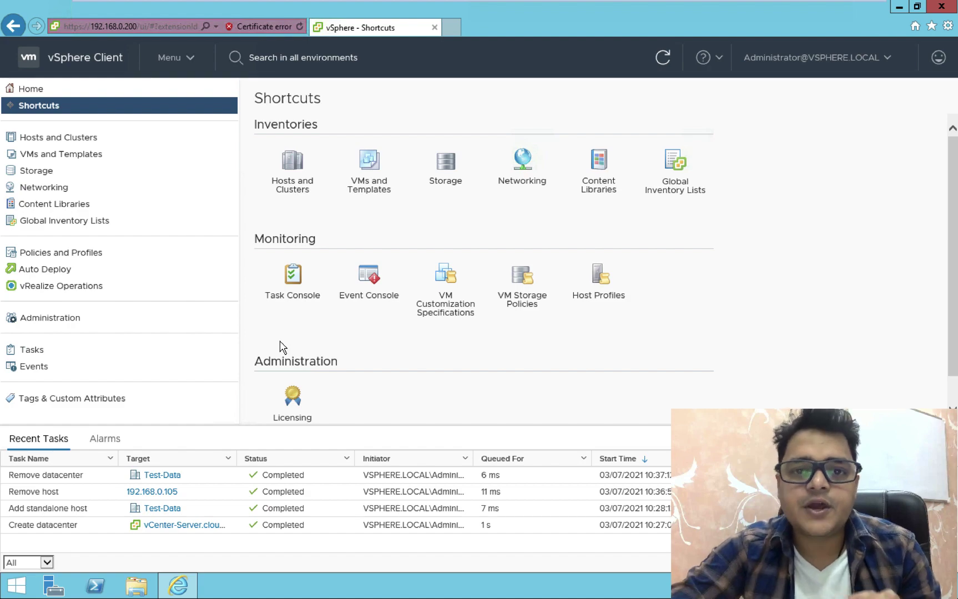
Glance at the Keynote class title slide, then close the vSphere Client browser window
key("ctrl+Left")
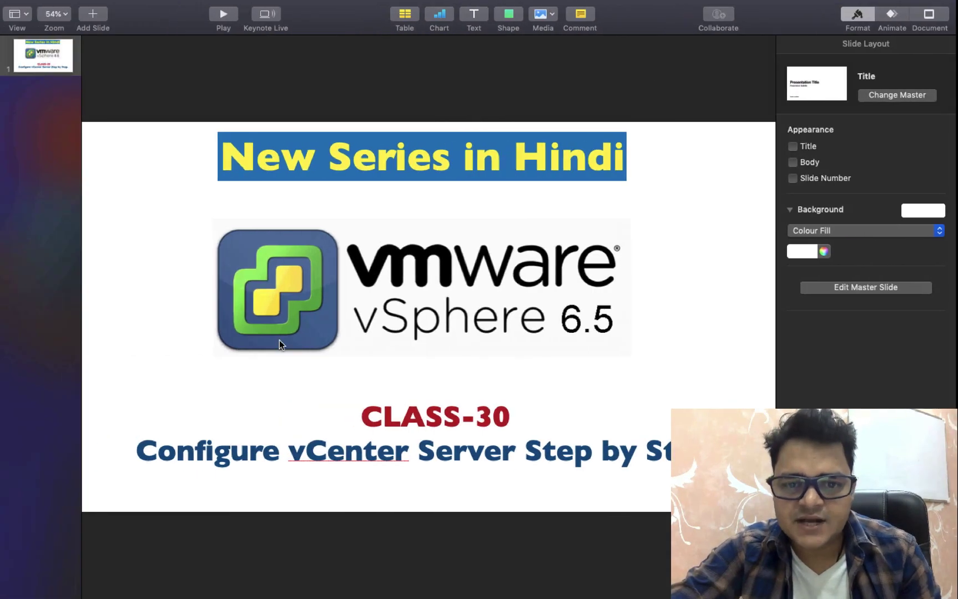
key("ctrl+Right")
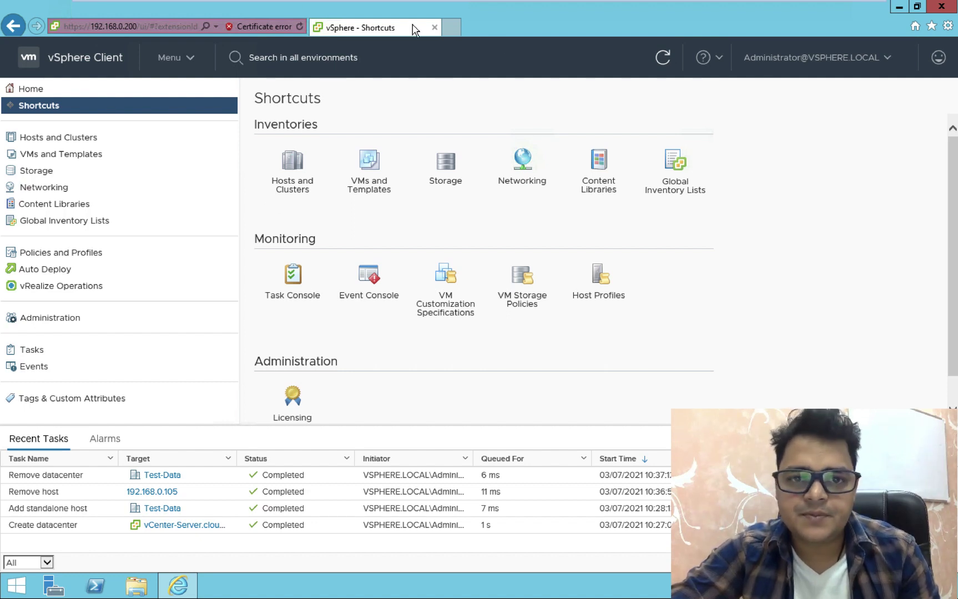
left_click(435, 27)
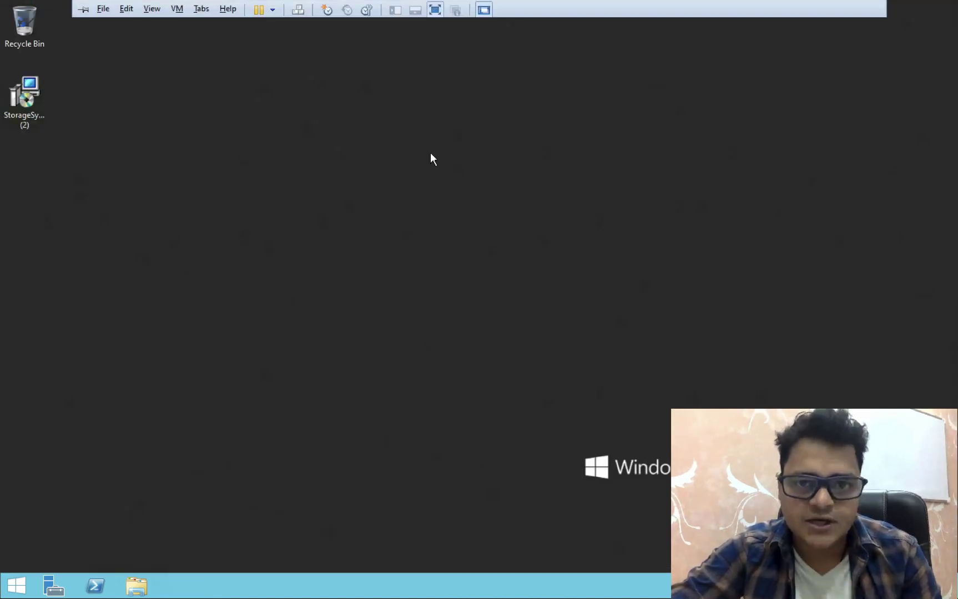
Switch Workstation to the vCenter Server VM, showing its Windows lock screen
mouse_move(391, 1)
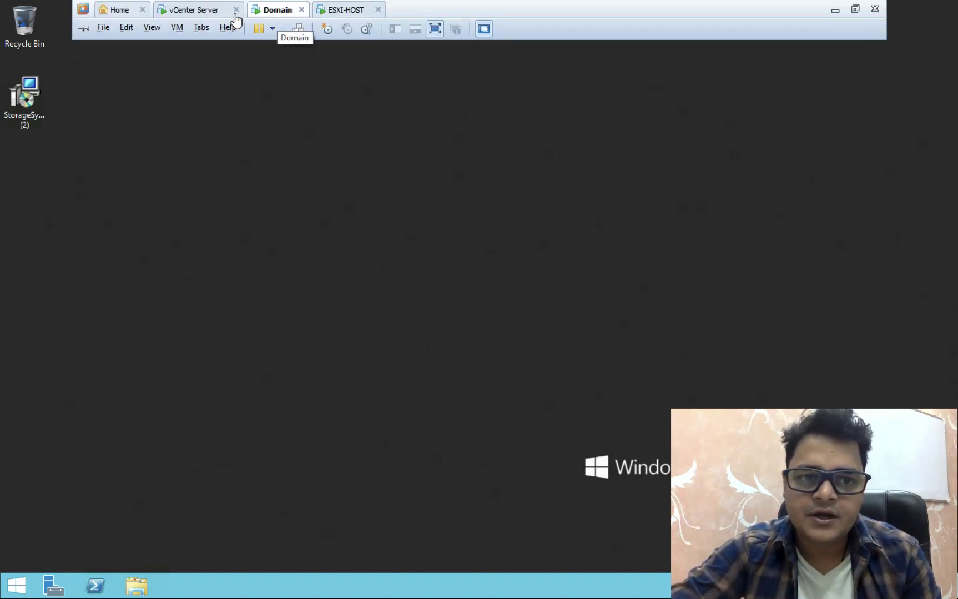
left_click(199, 11)
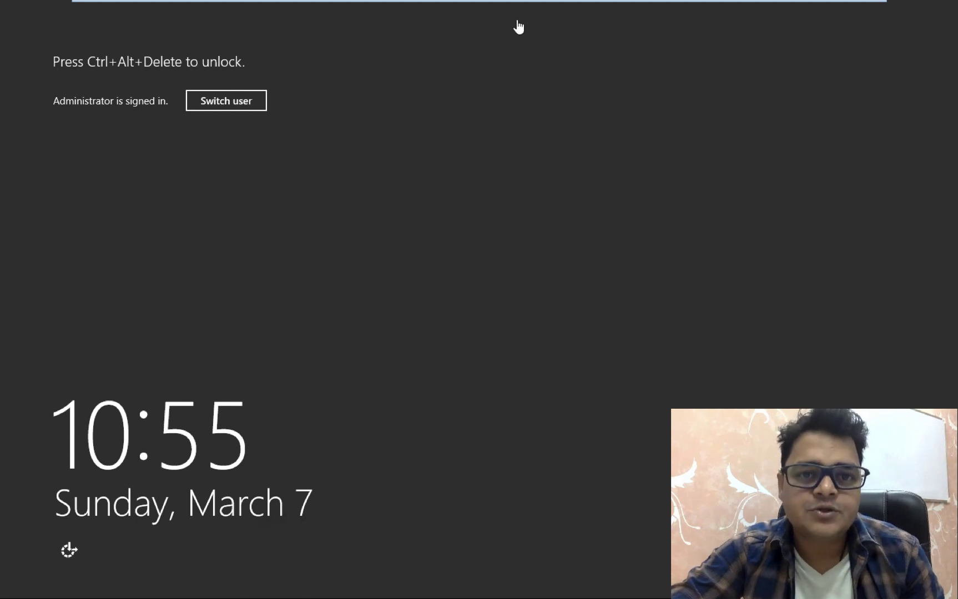
mouse_move(453, 4)
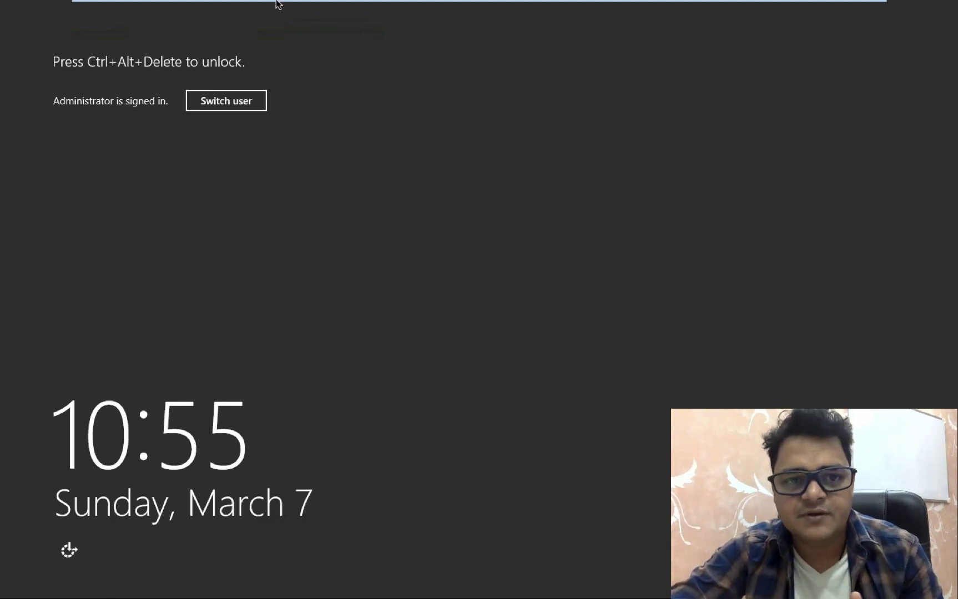
mouse_move(276, 5)
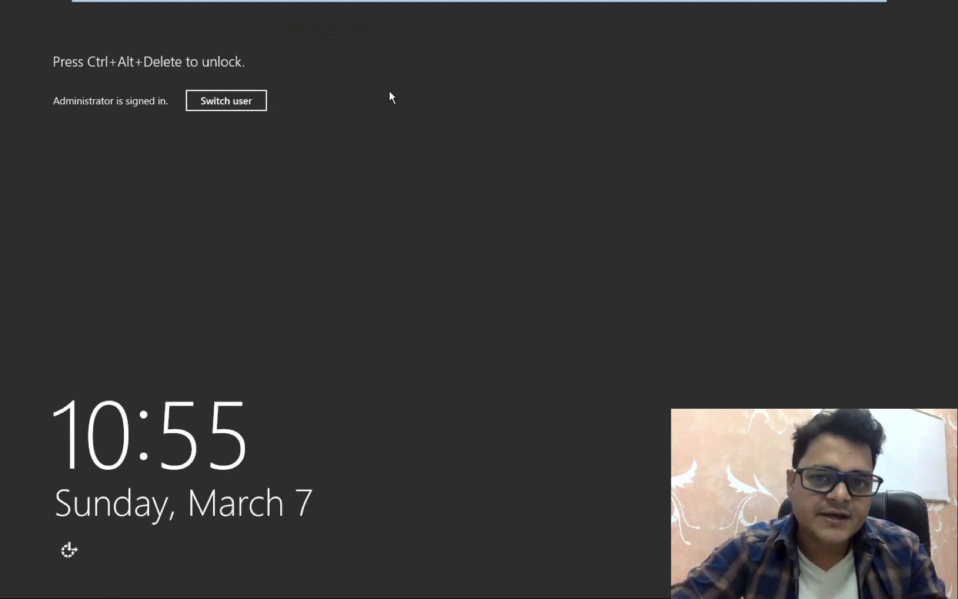
mouse_move(351, 2)
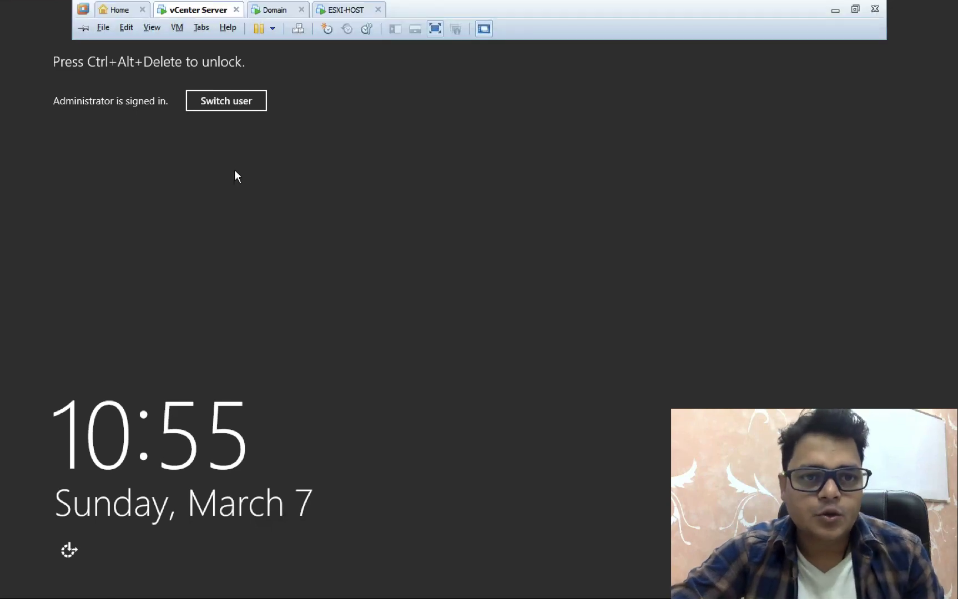
Unlock the vCenter server by signing in with the administrator password
left_click(296, 33)
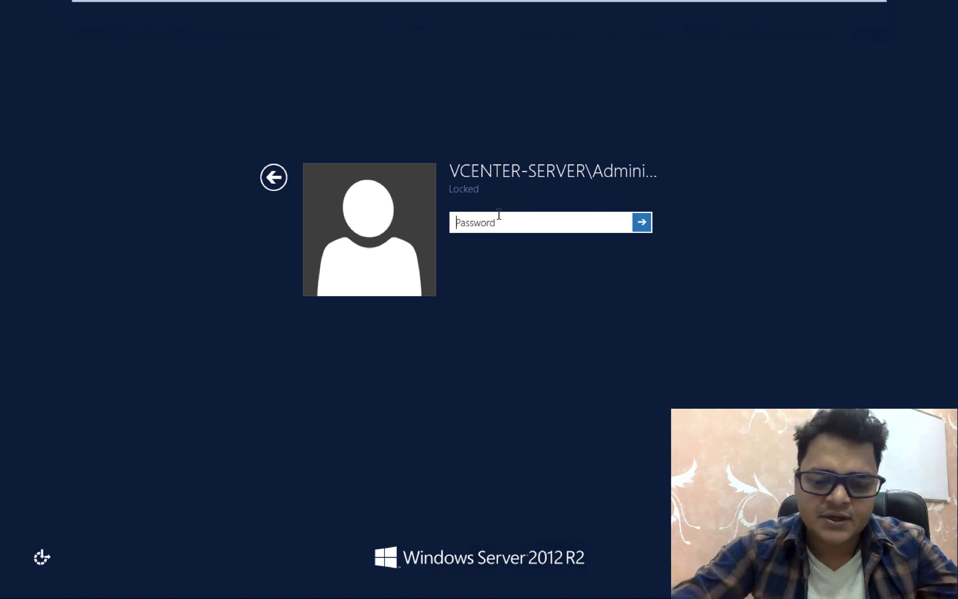
type("•••••••••")
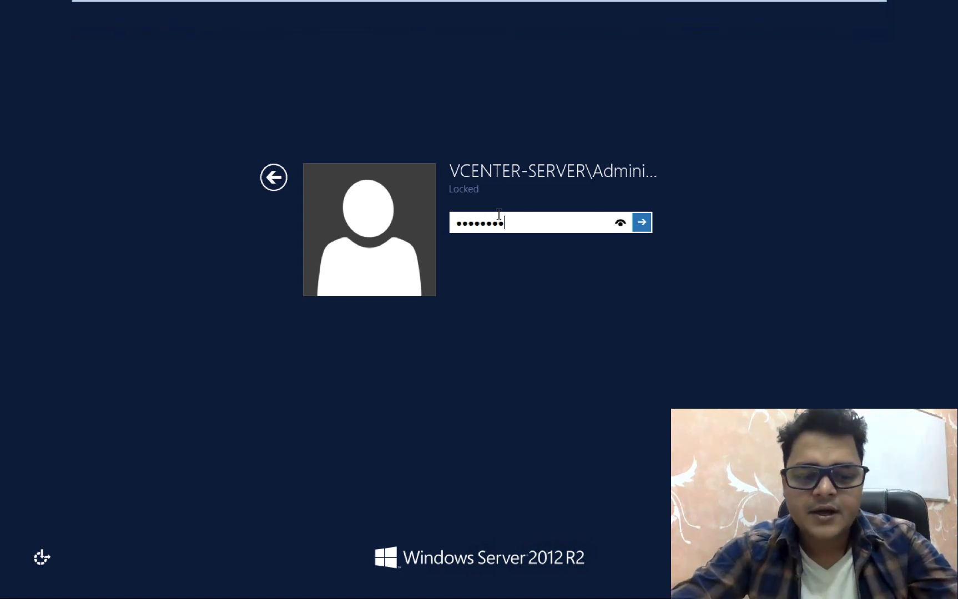
type("••")
key("Return")
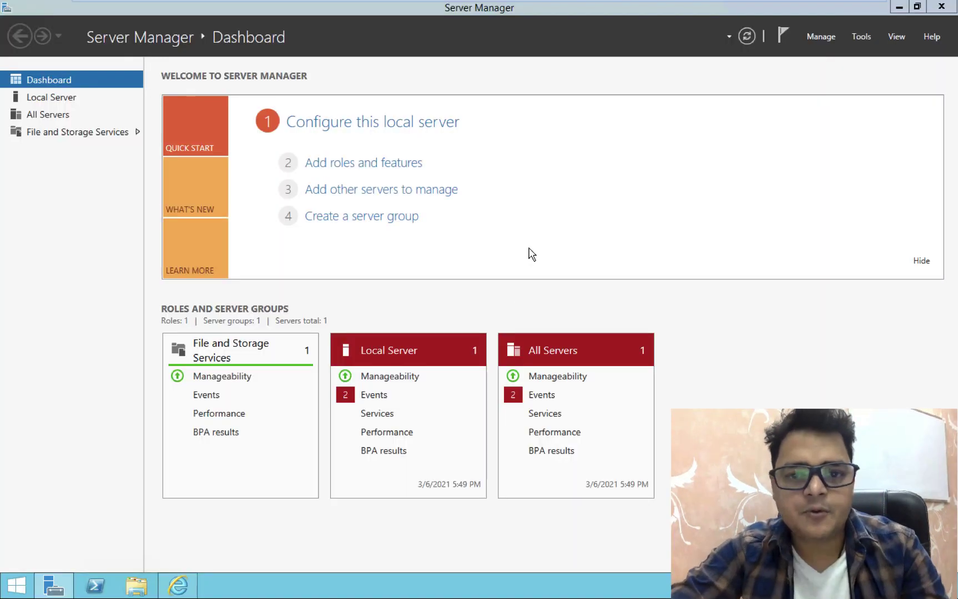
Run ipconfig in a command prompt to confirm IPv4 address 192.168.0.200, then close it
key("super+r")
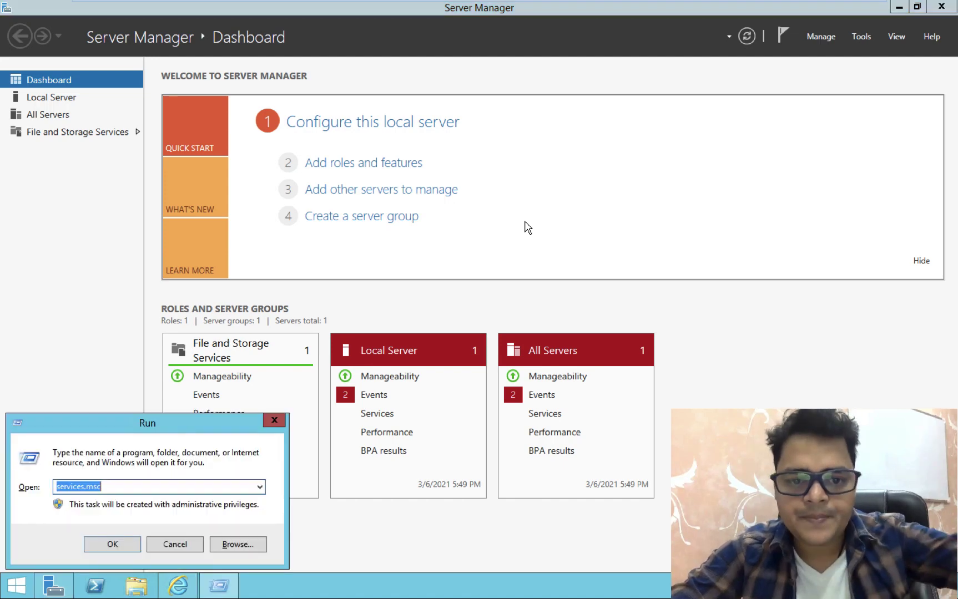
type("cmd")
key("Return")
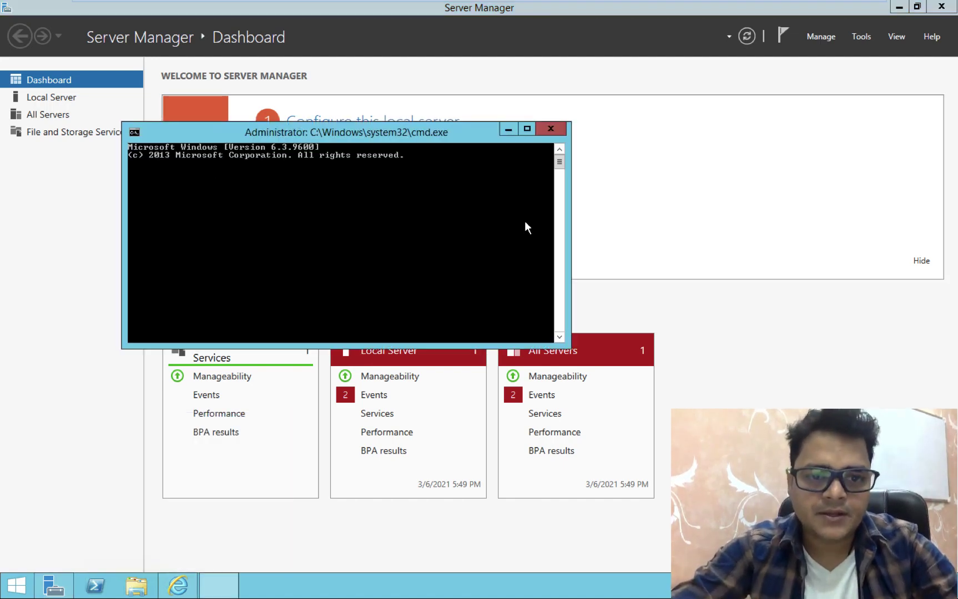
type("ip")
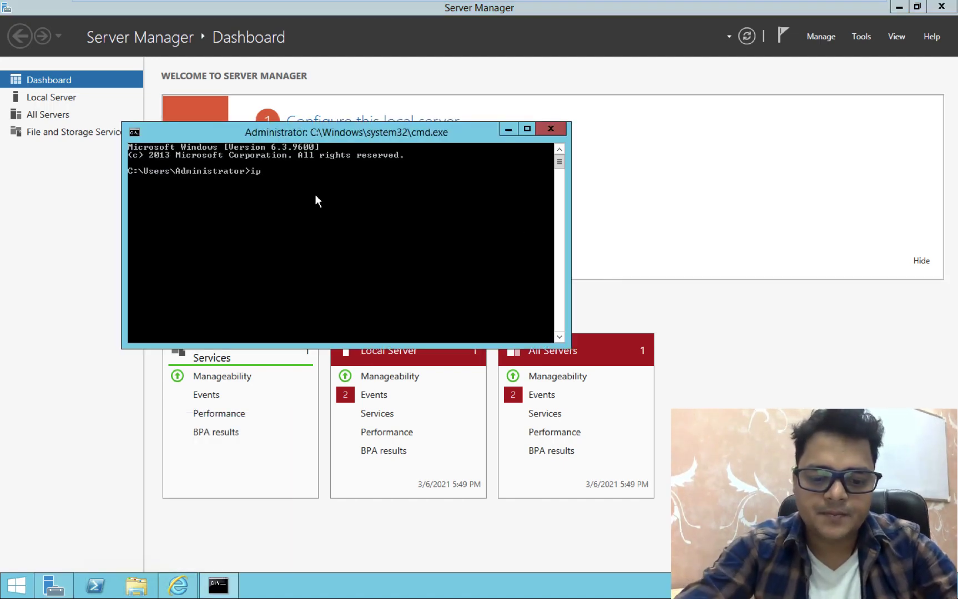
type("config")
key("Return")
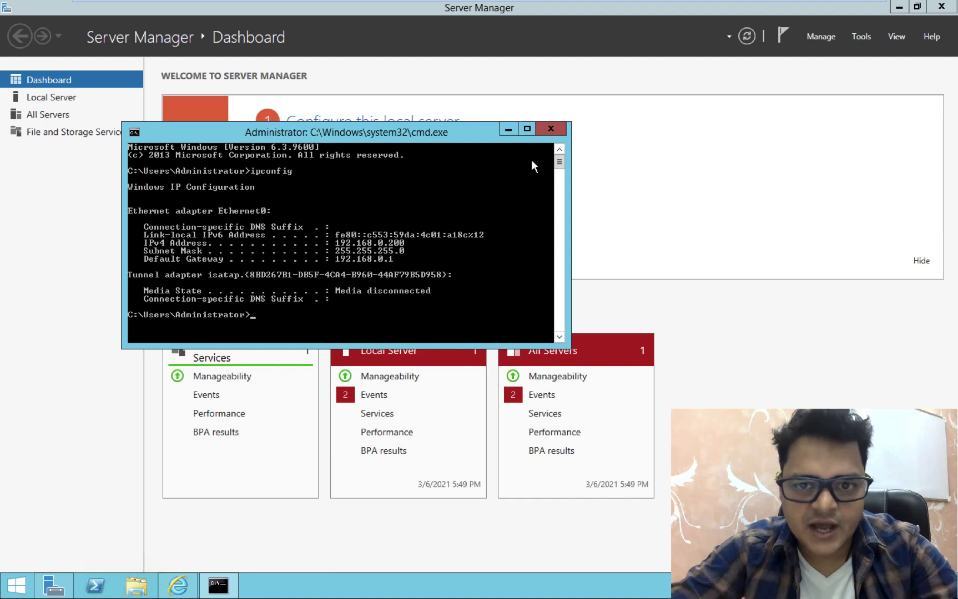
left_click(551, 129)
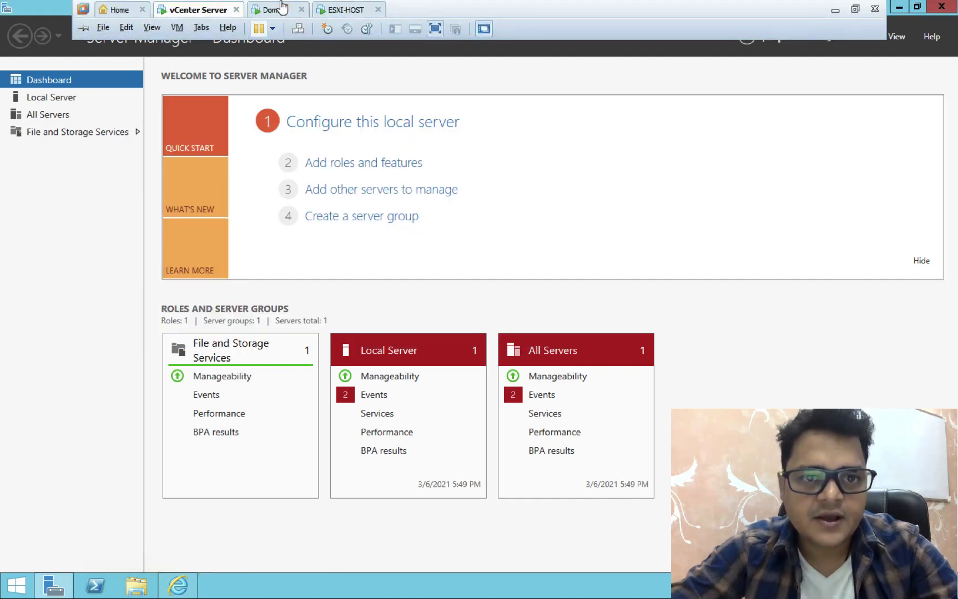
On the Domain VM, browse Internet Explorer to 192.168.0.200, bypassing the certificate warning
left_click(277, 11)
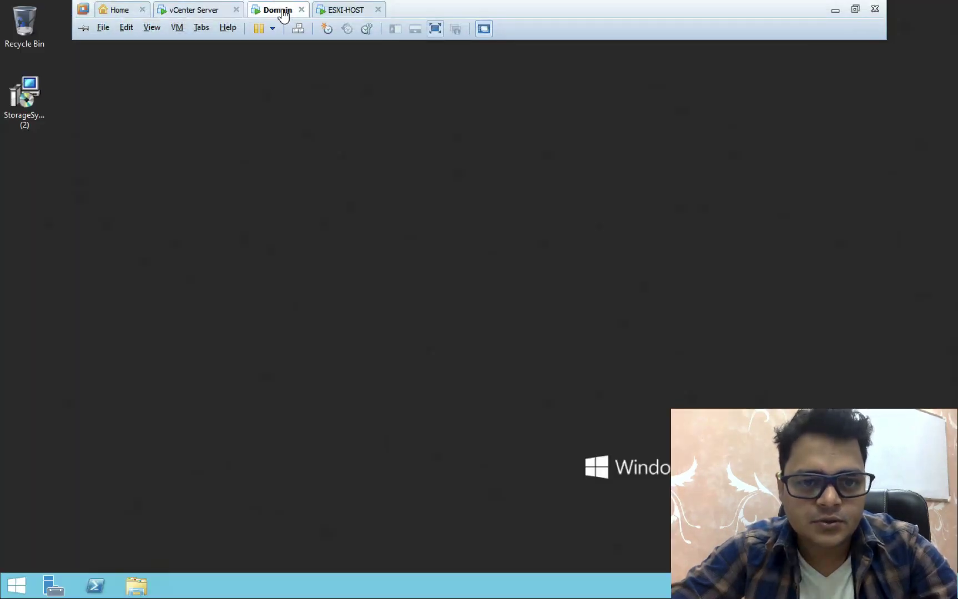
mouse_move(15, 594)
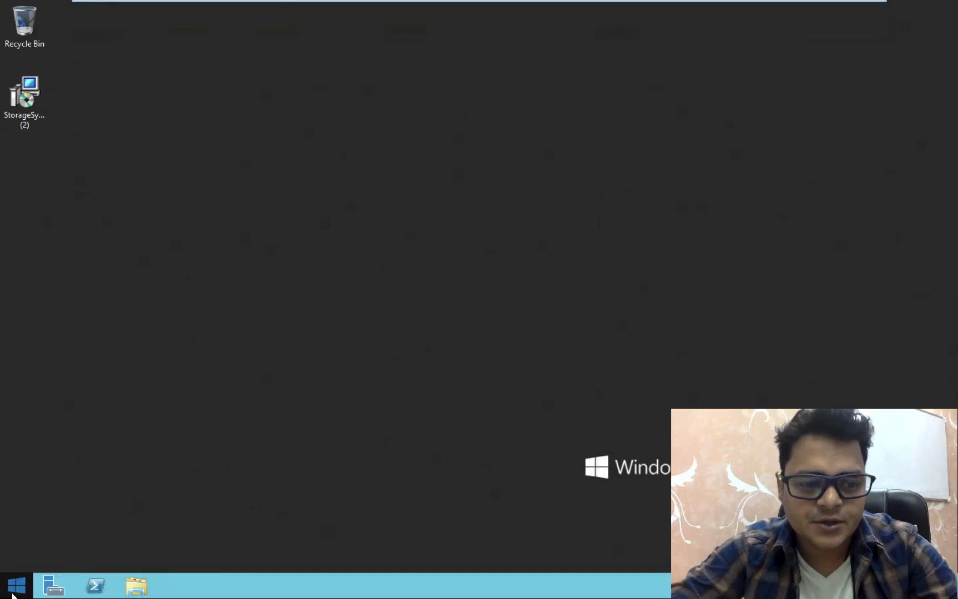
left_click(14, 586)
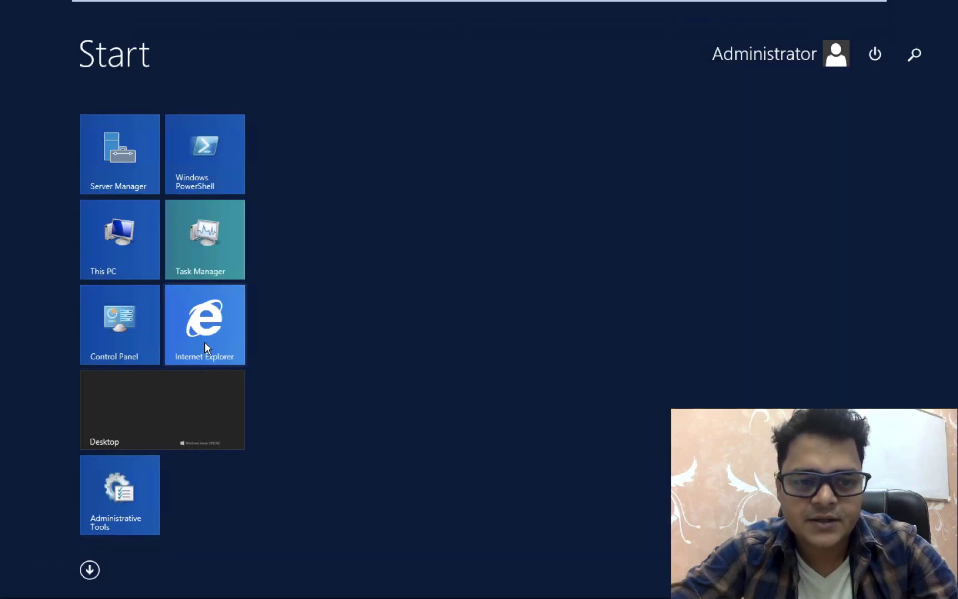
left_click(205, 342)
left_click(219, 24)
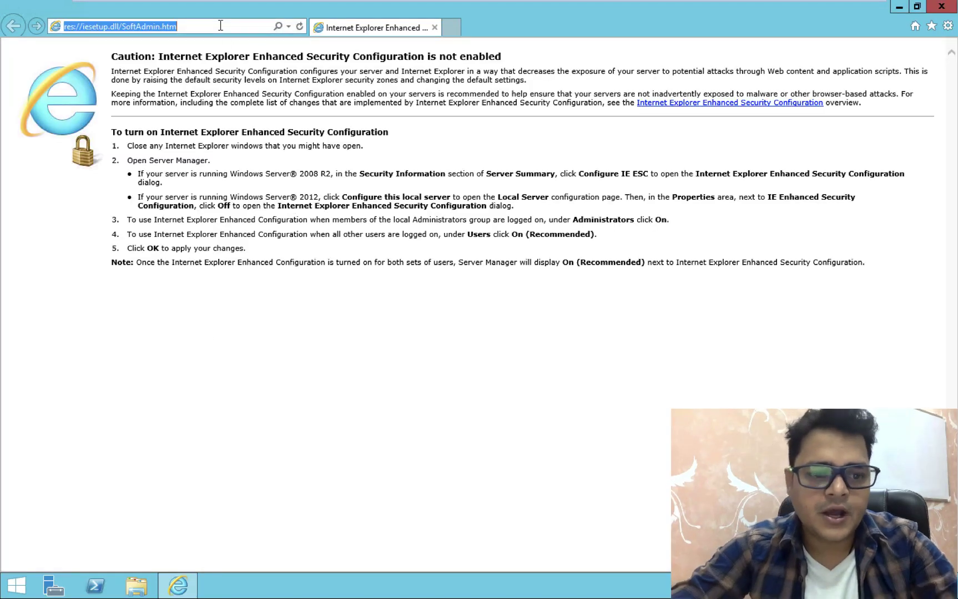
type("192")
key("End")
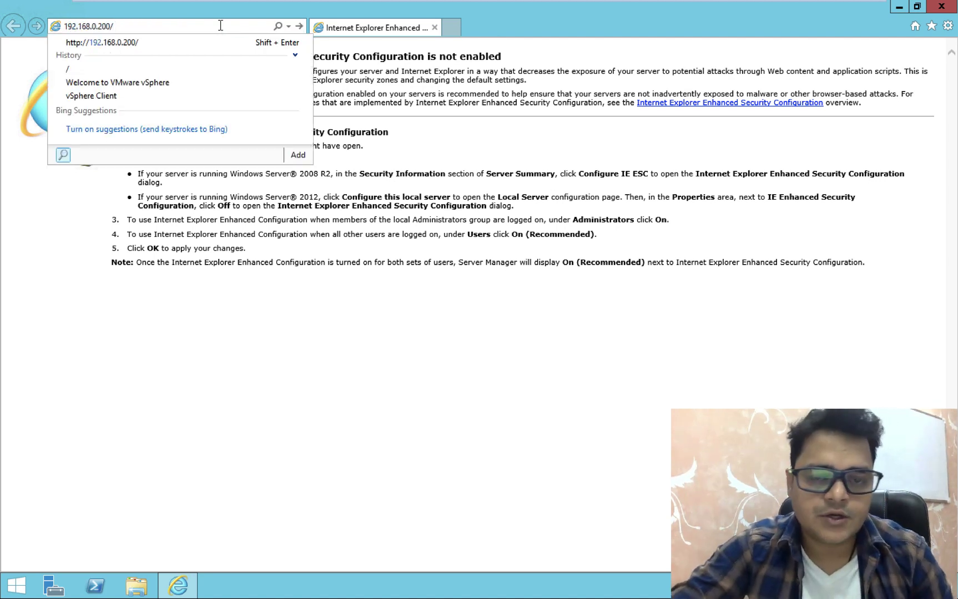
key("Return")
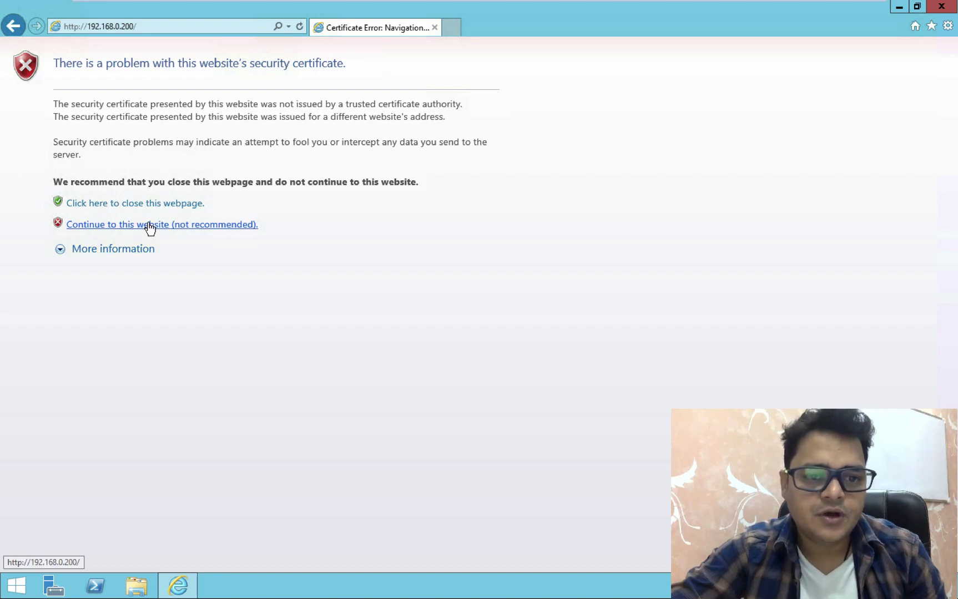
left_click(187, 225)
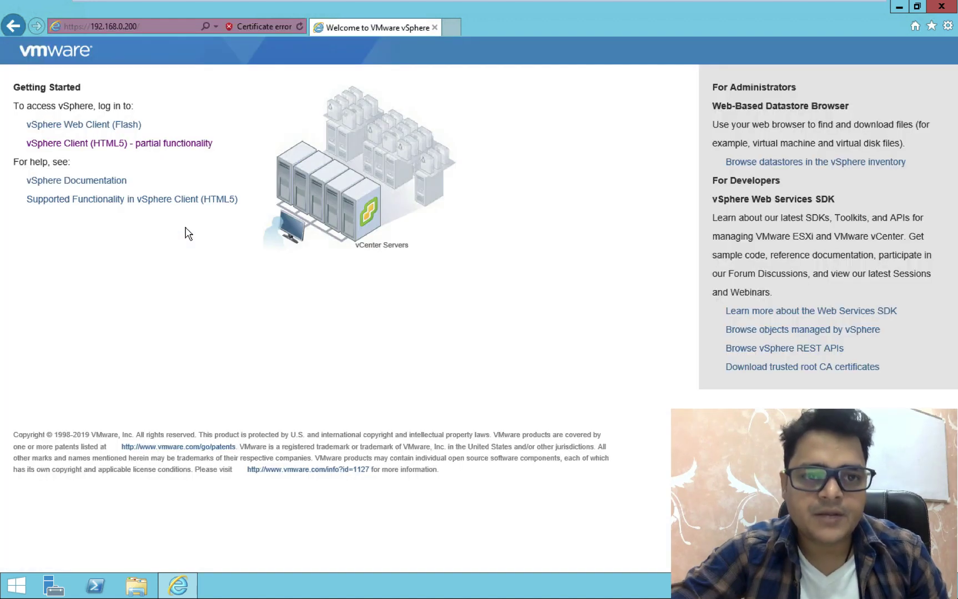
Open the vSphere Client (HTML5) link in a new tab and continue past the certificate warnings
right_click(113, 149)
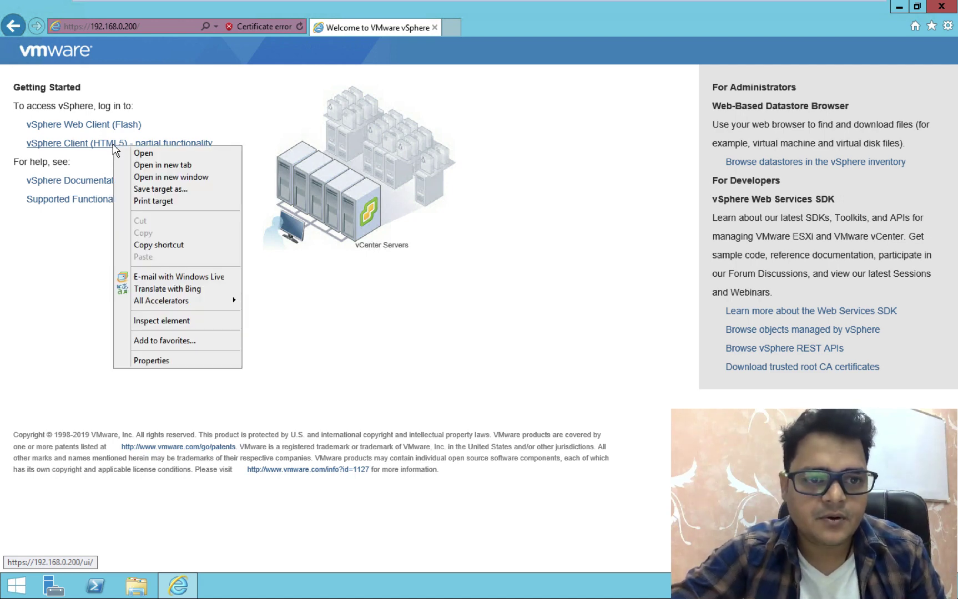
left_click(156, 163)
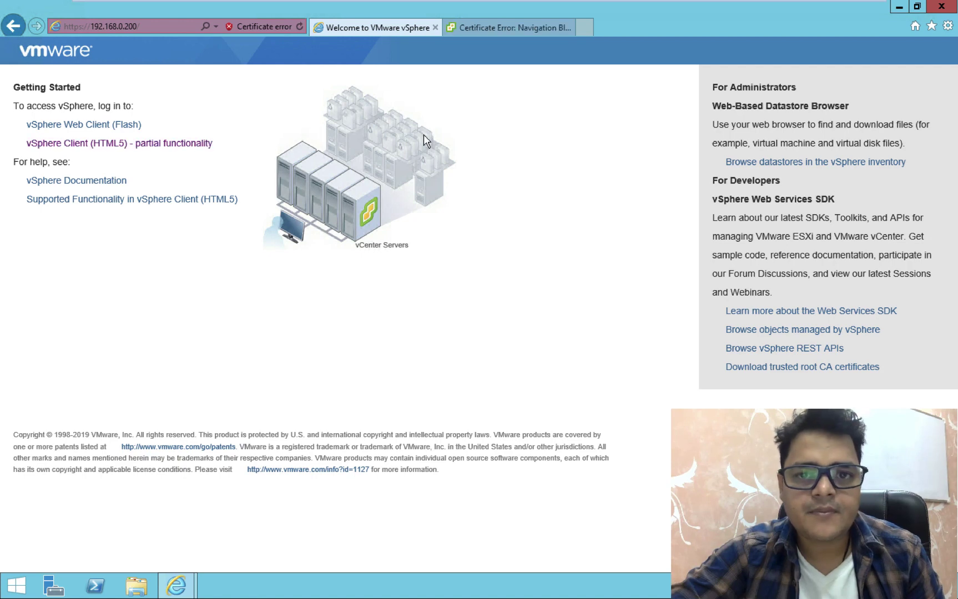
left_click(511, 26)
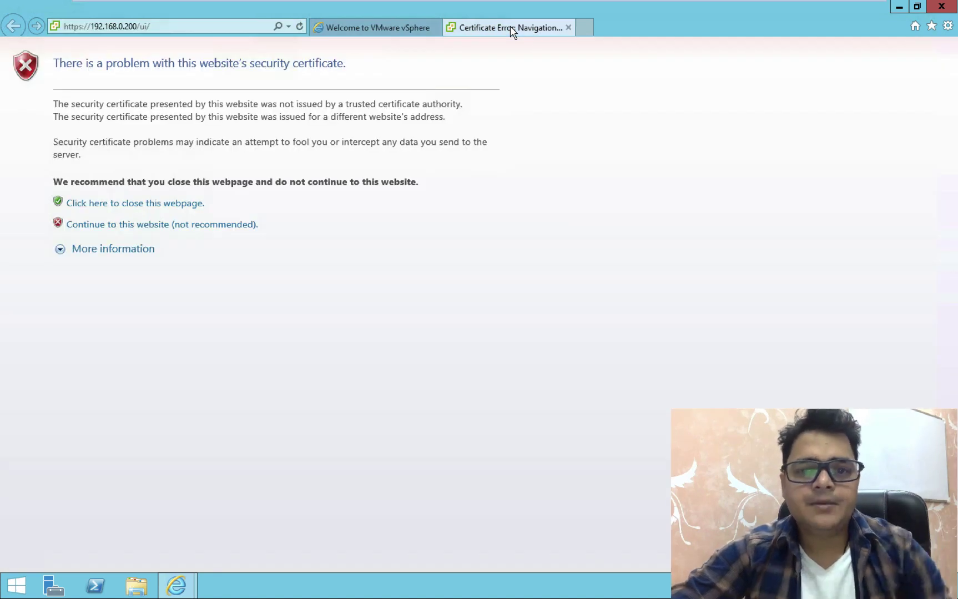
left_click(146, 225)
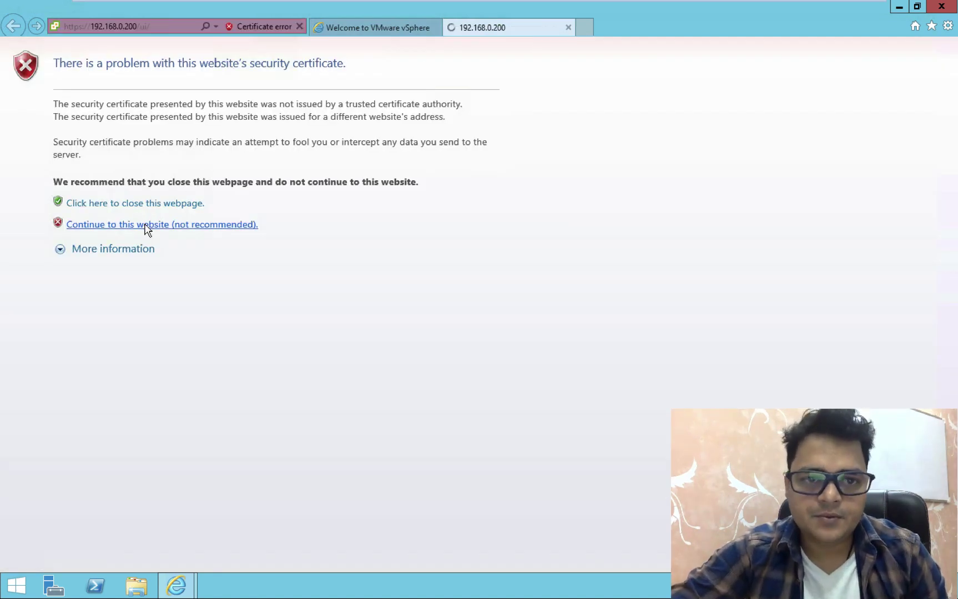
left_click(149, 213)
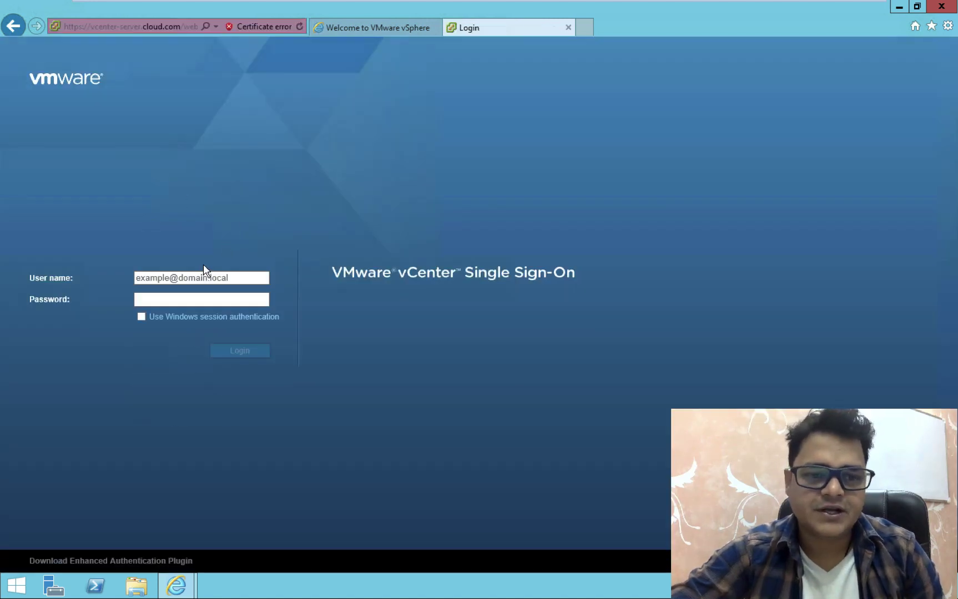
Log in to vCenter Single Sign-On with the SSO administrator account and its password
left_click(205, 277)
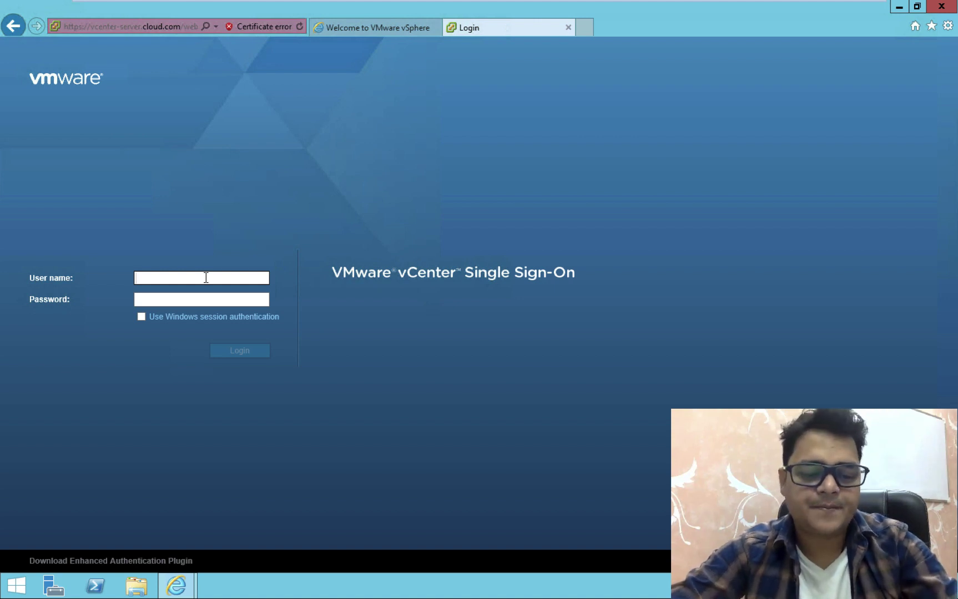
type("Adminis")
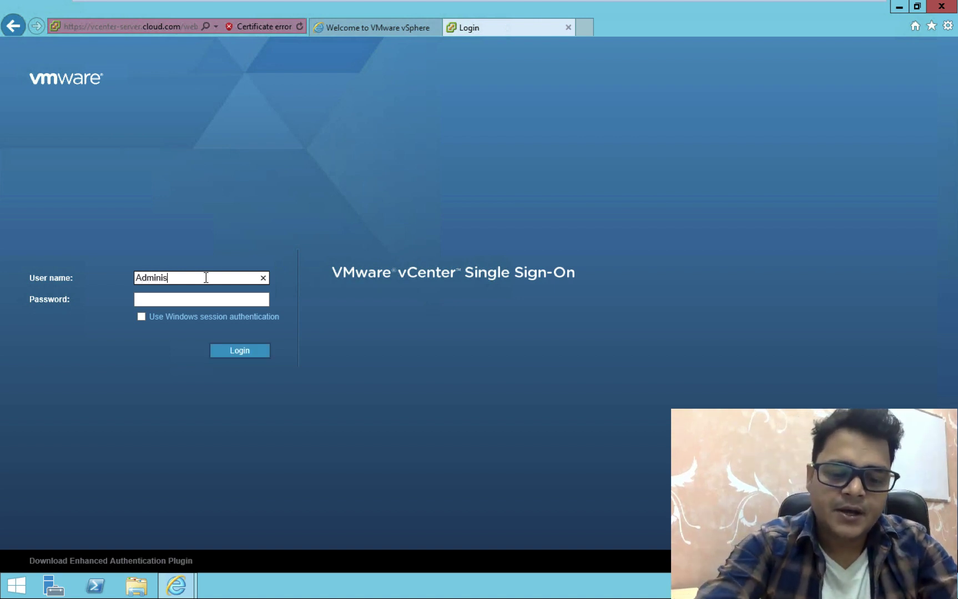
type("trator")
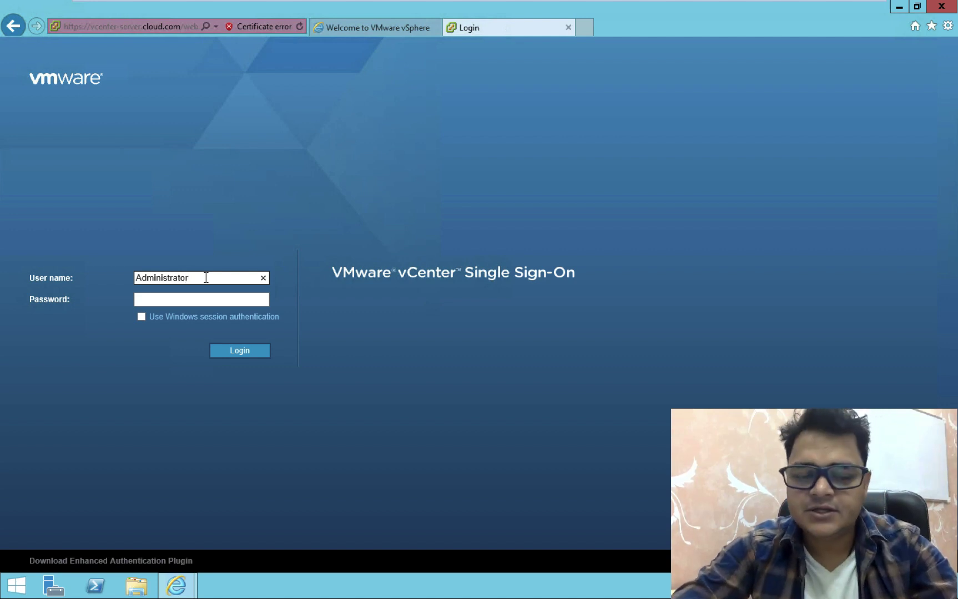
type("@vs")
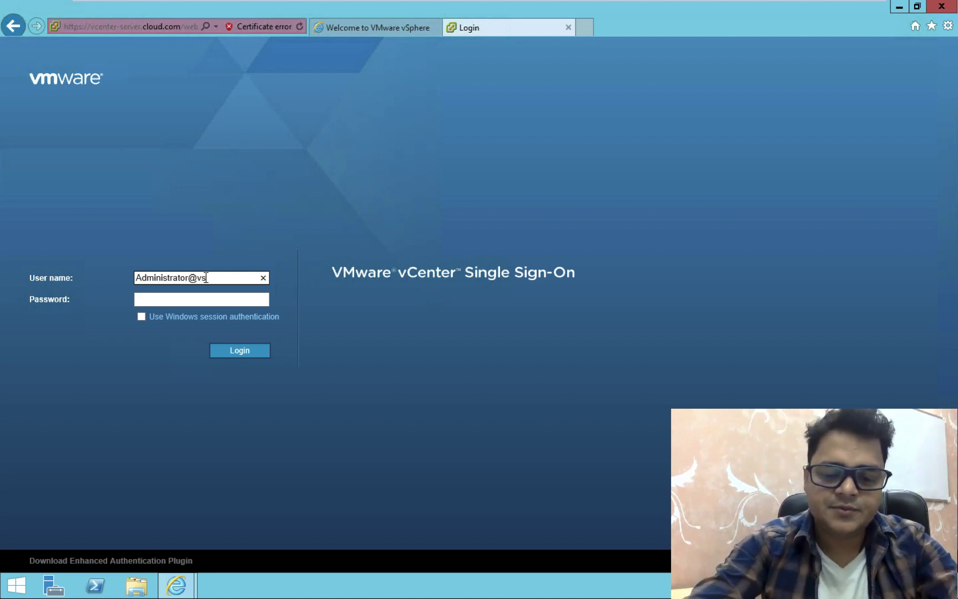
type("phere.local")
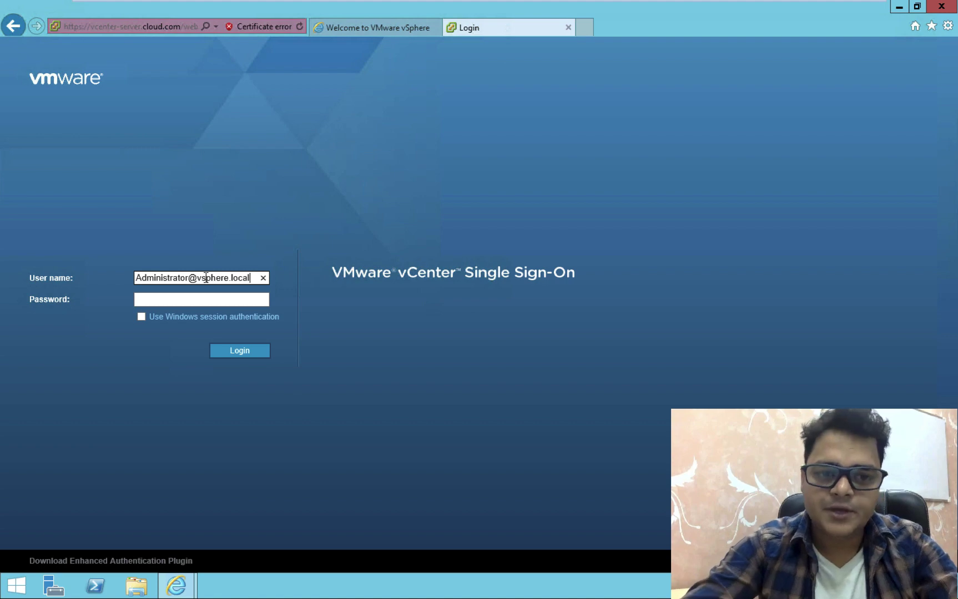
key("Tab")
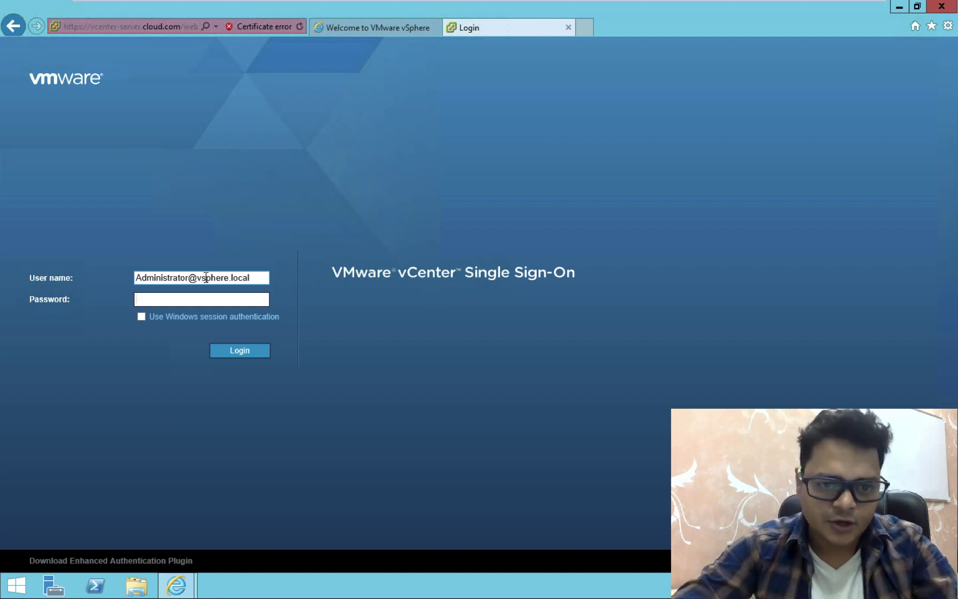
type("•")
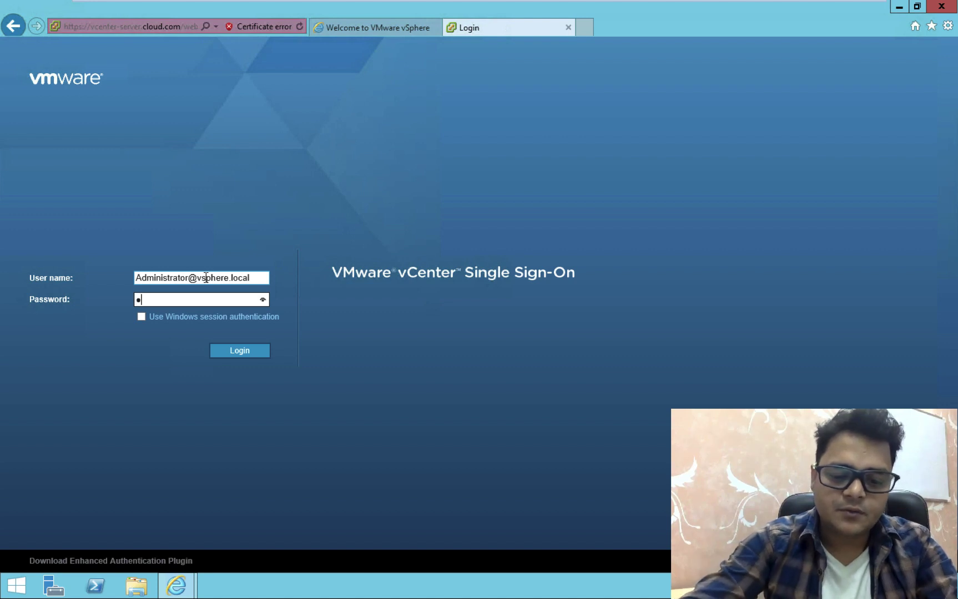
type("••")
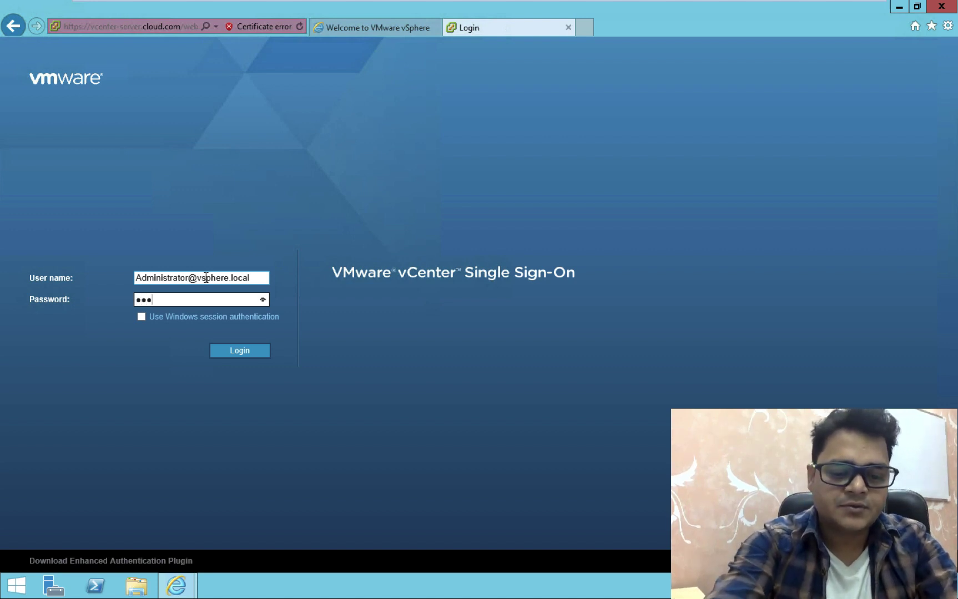
type("••••••••••••")
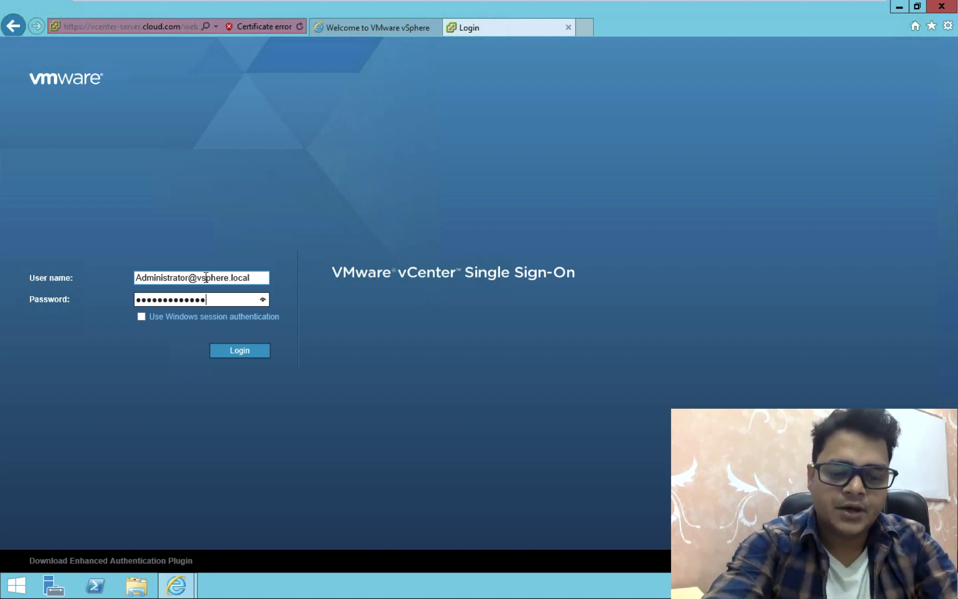
left_click(242, 353)
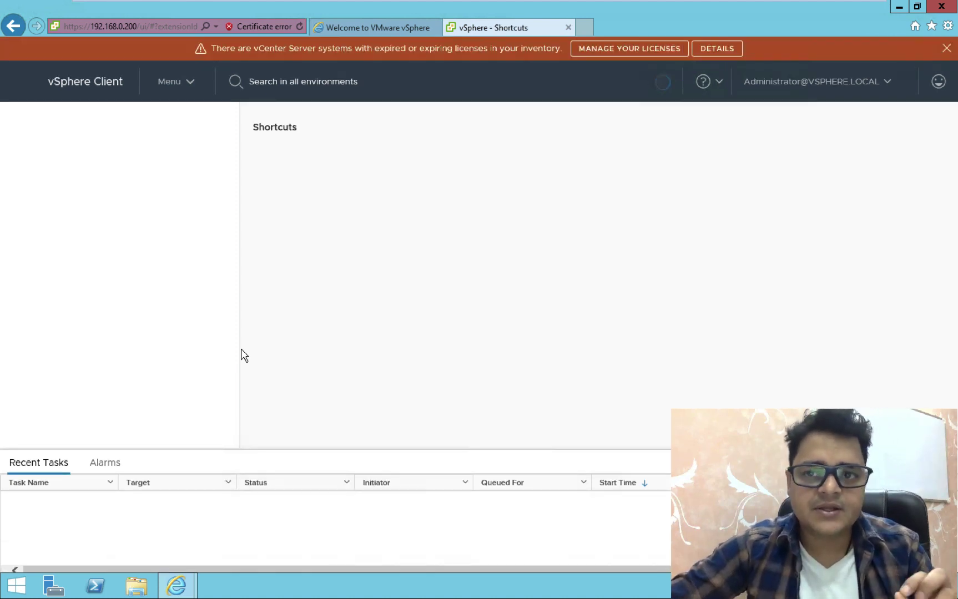
Dismiss the expiring-license banner and scroll through the Shortcuts page
left_click(946, 49)
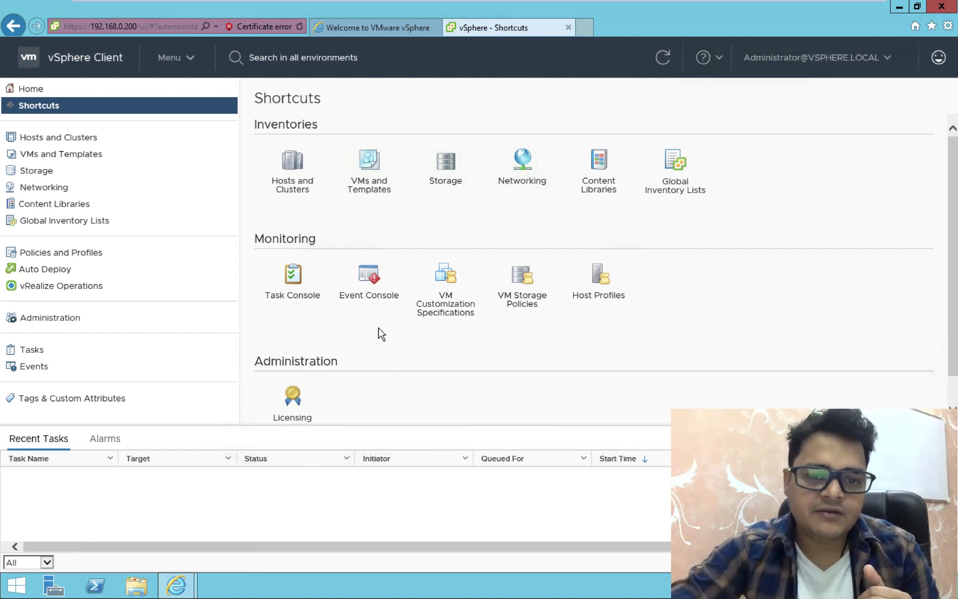
scroll(381, 335, "down", 1)
scroll(380, 334, "up", 1)
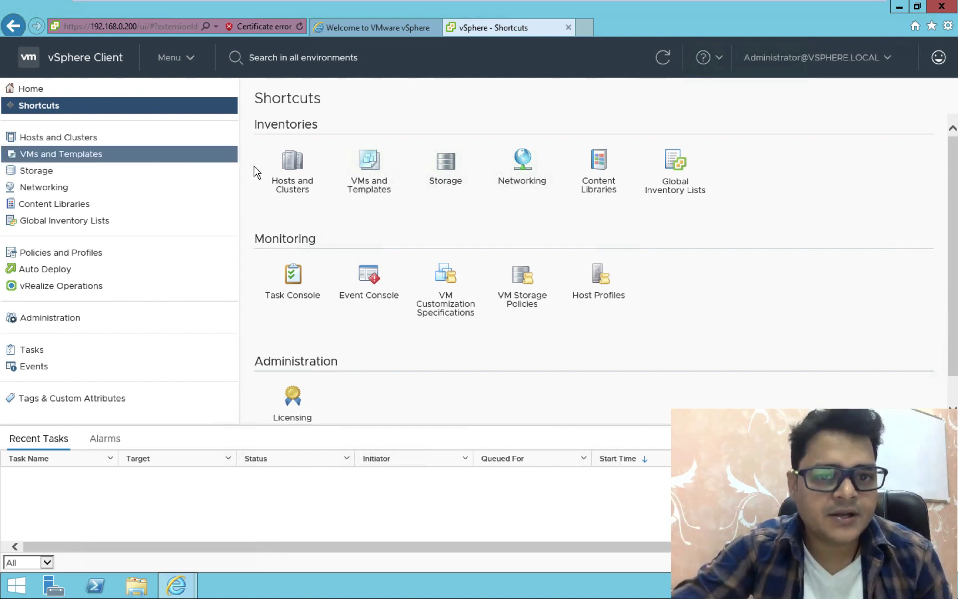
Browse Hosts and Clusters, VMs, Networking and Storage views, then list vCenter-Server.cloud.com actions
left_click(294, 182)
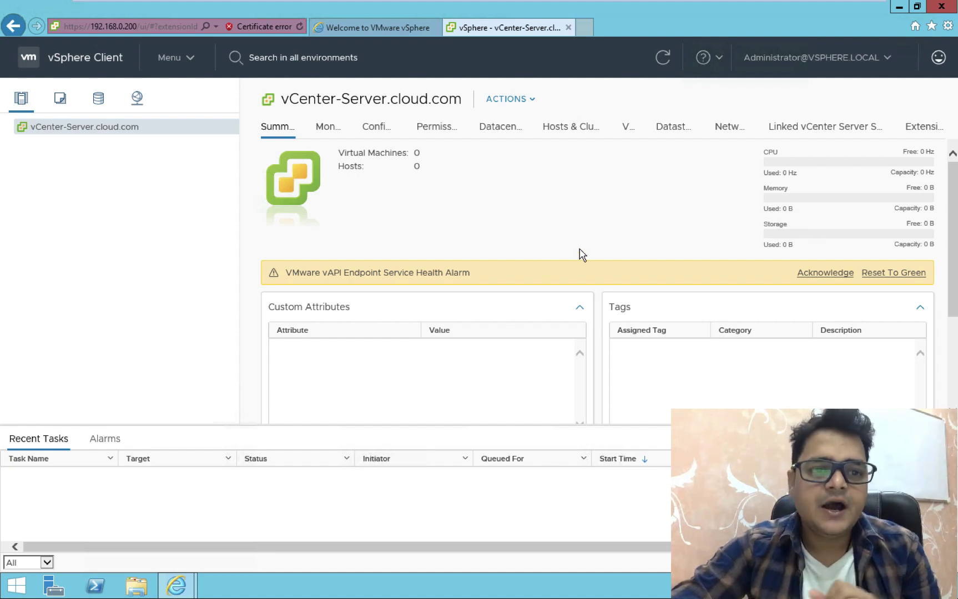
left_click(59, 100)
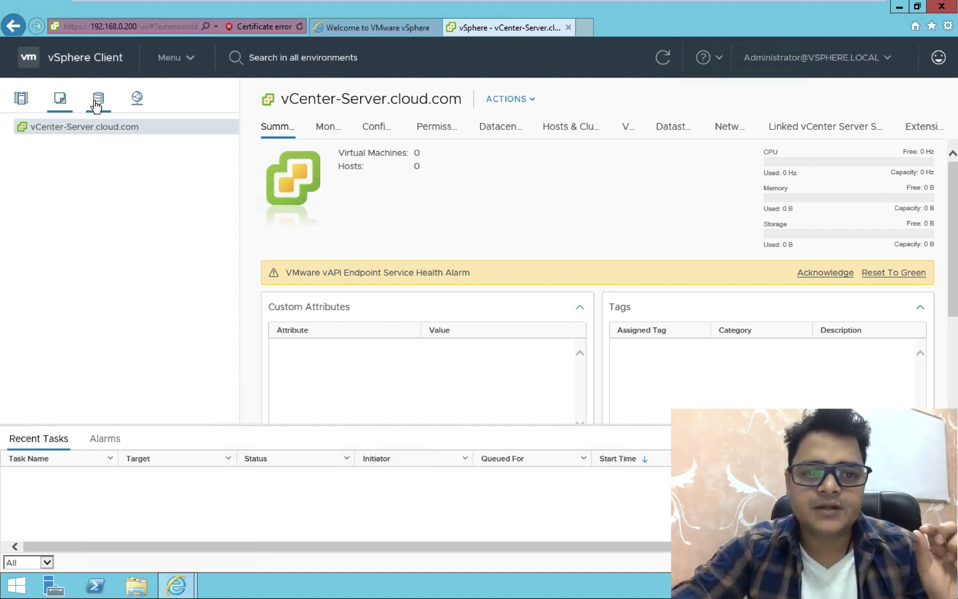
left_click(137, 100)
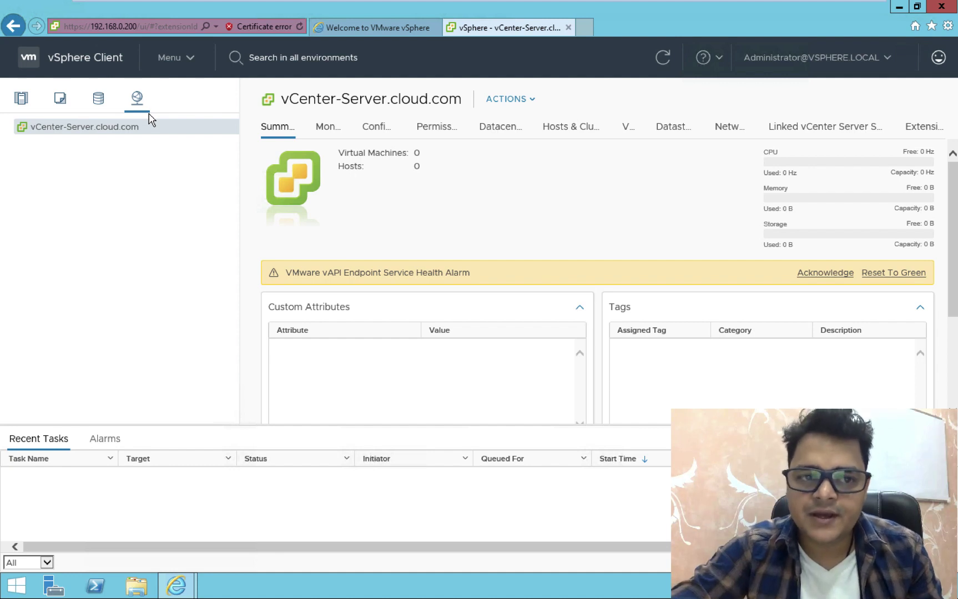
left_click(100, 103)
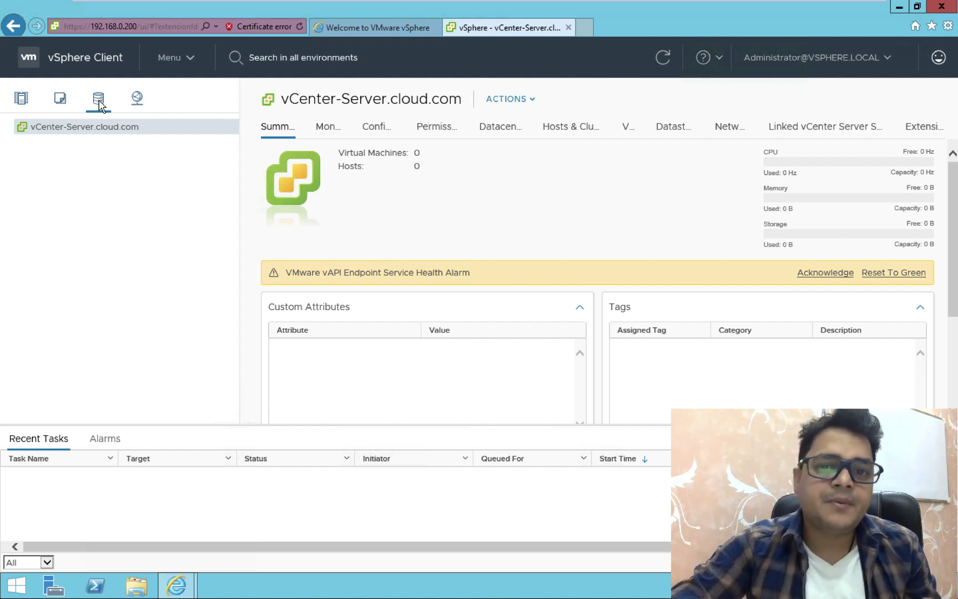
left_click(20, 103)
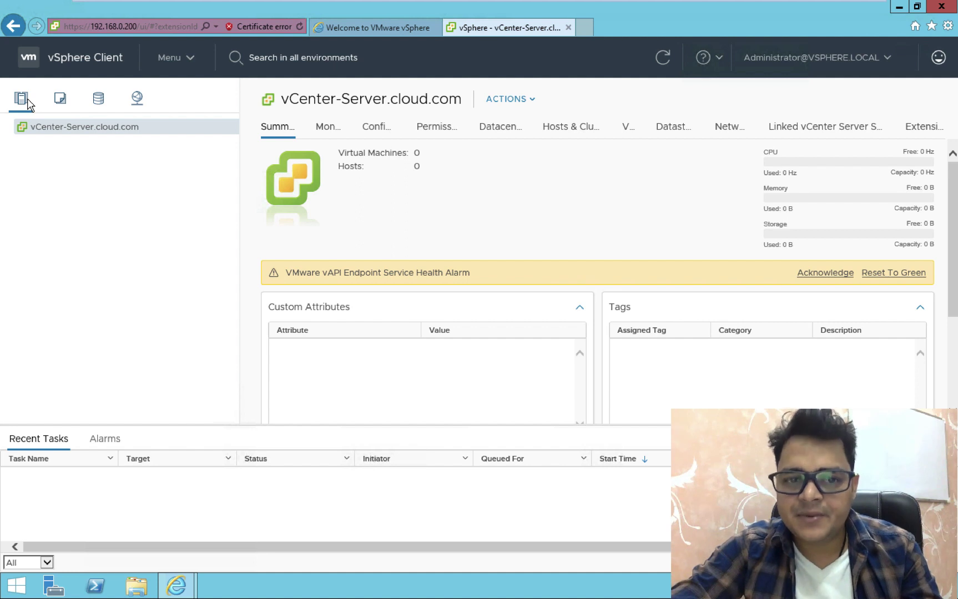
left_click(532, 100)
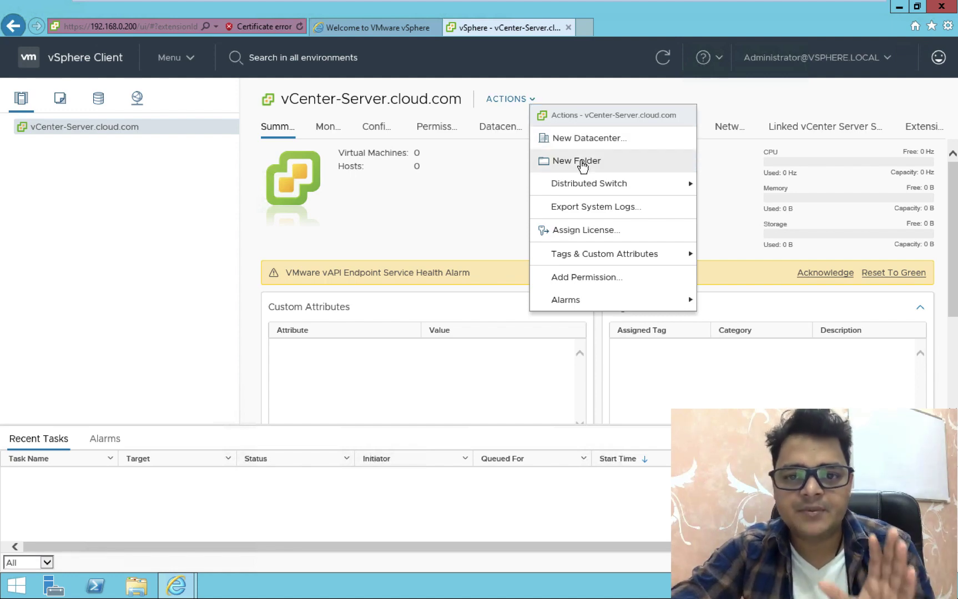
Create a datacenter named Training-Data-center, then switch to the ESXi host console
mouse_move(587, 189)
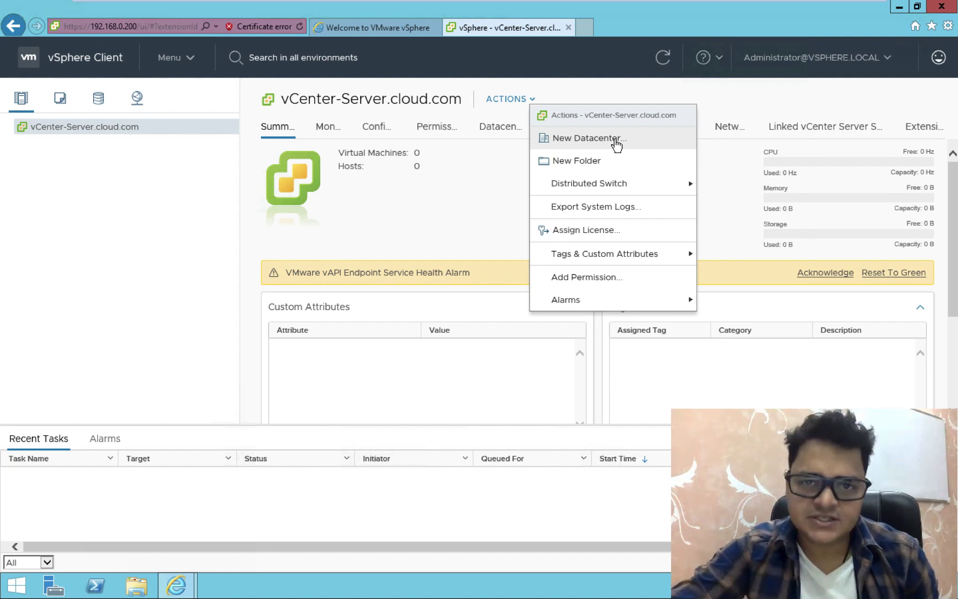
left_click(616, 143)
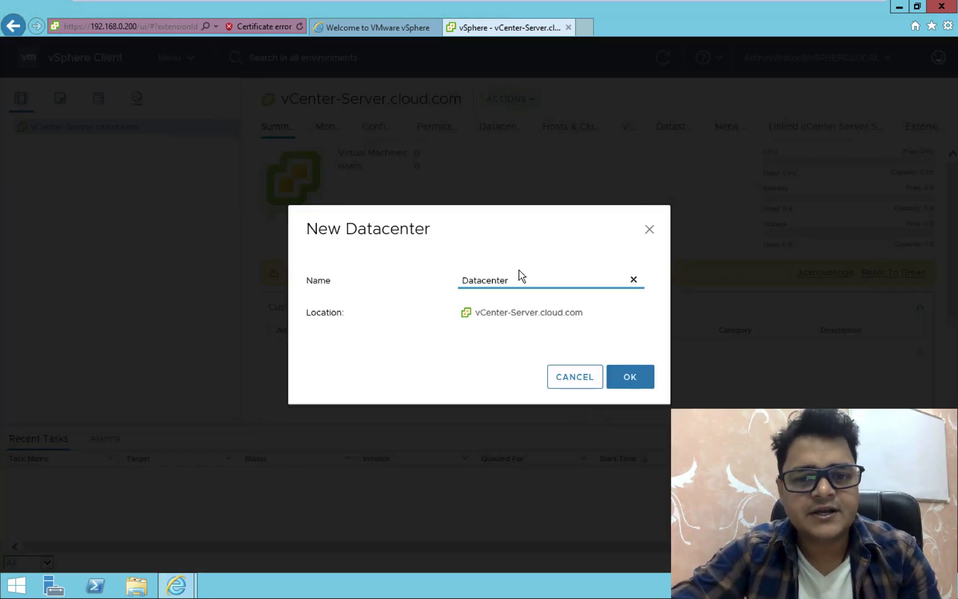
left_click(516, 279)
key("BackSpace")
key("BackSpace")
key("BackSpace")
key("BackSpace")
key("BackSpace")
key("BackSpace")
key("BackSpace")
key("BackSpace")
key("BackSpace")
key("BackSpace")
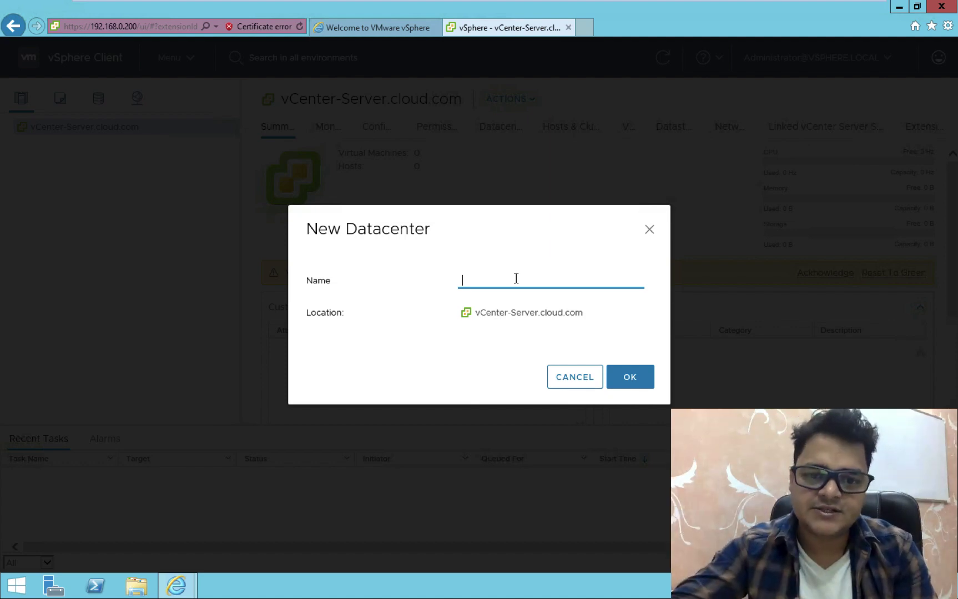
type("Tra")
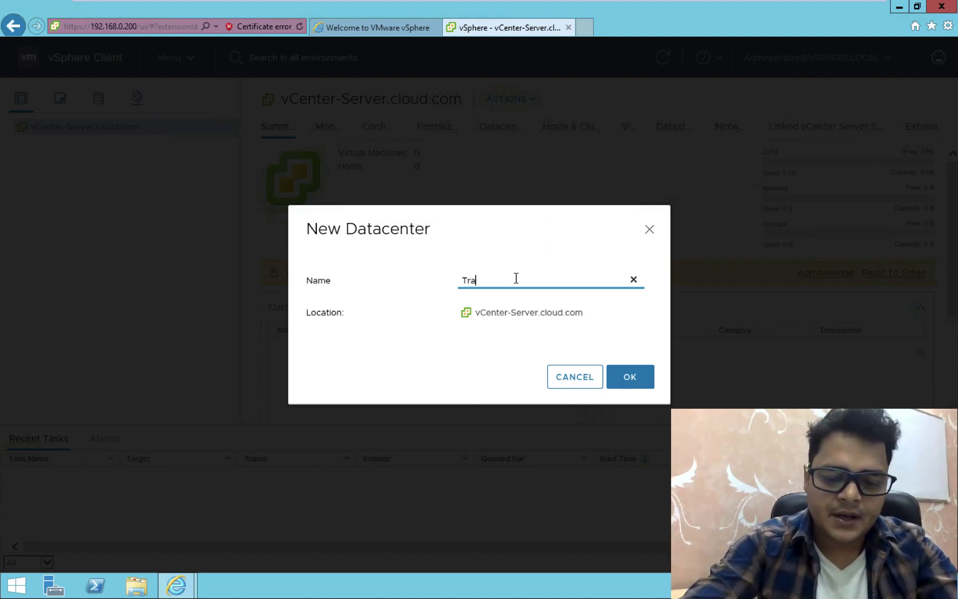
type("ining-")
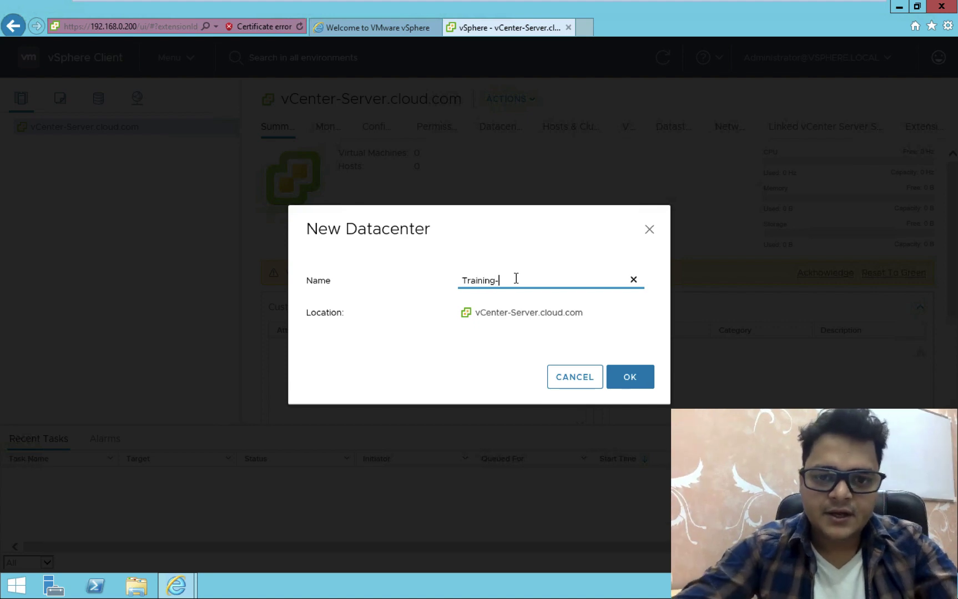
type("D")
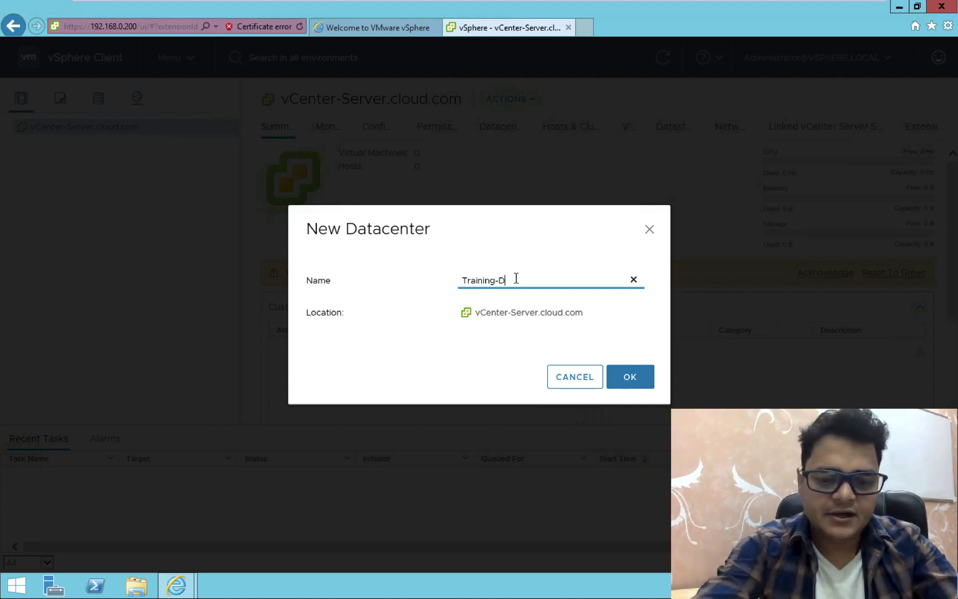
type("ata=")
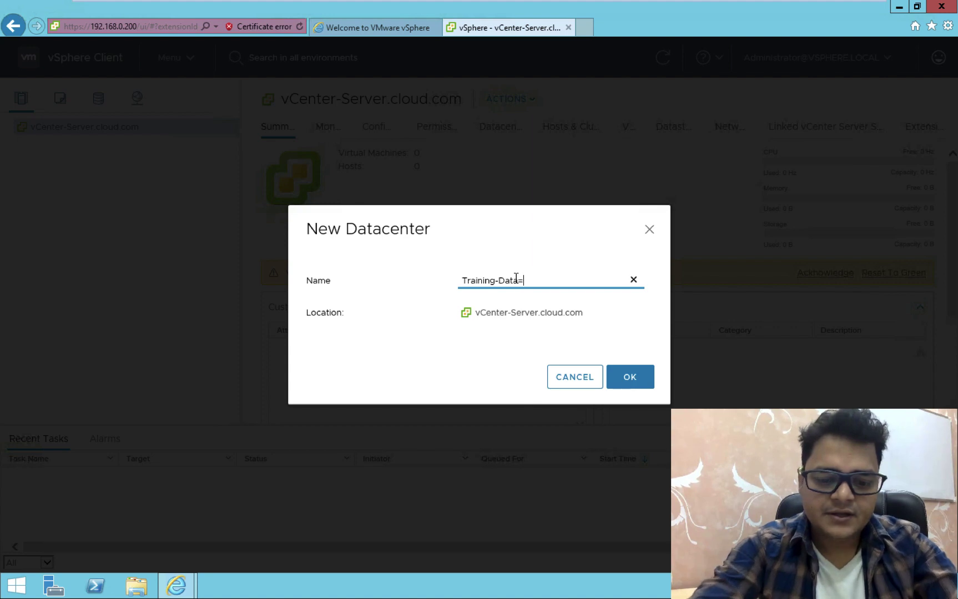
key("BackSpace")
type("-")
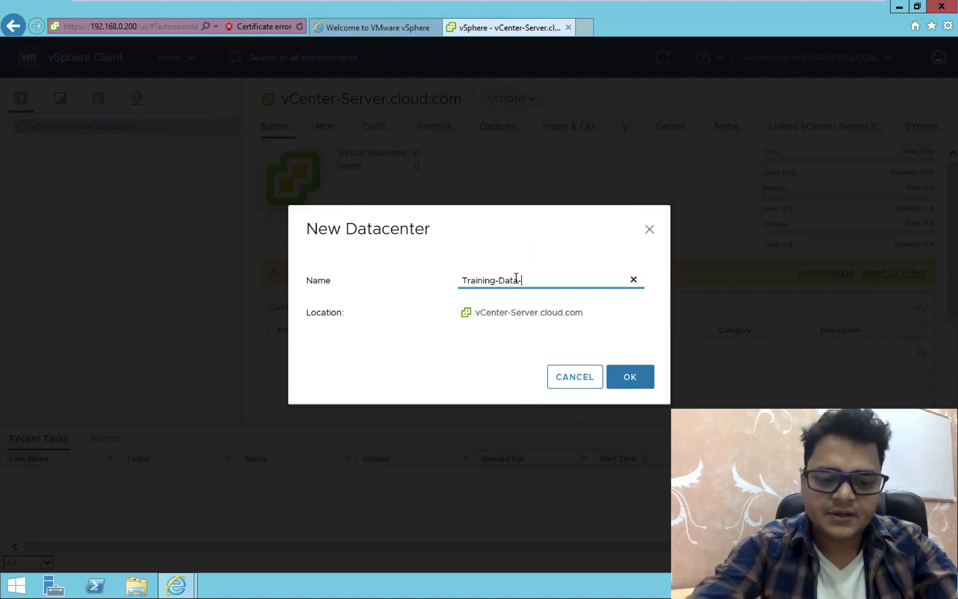
type("center")
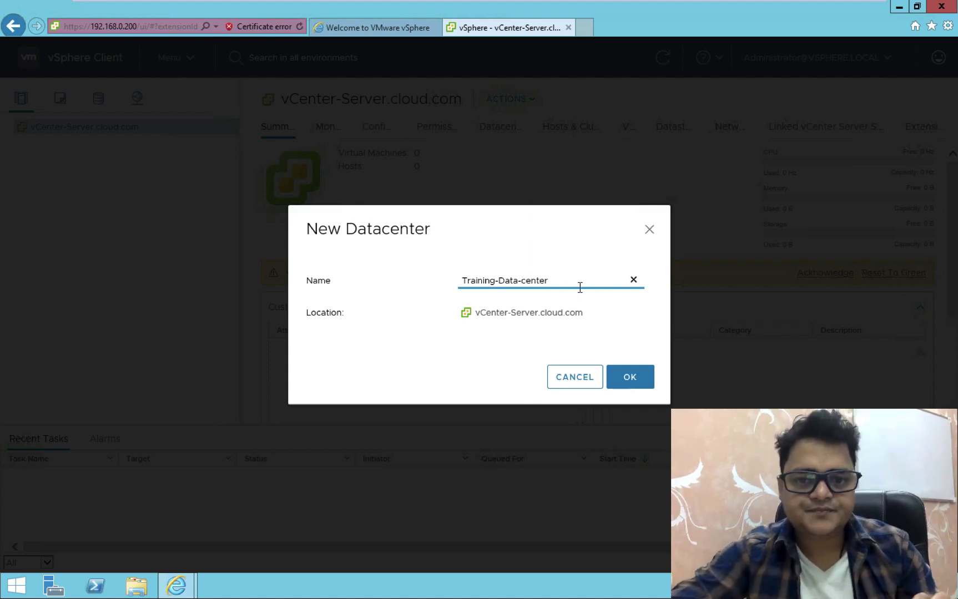
left_click(629, 376)
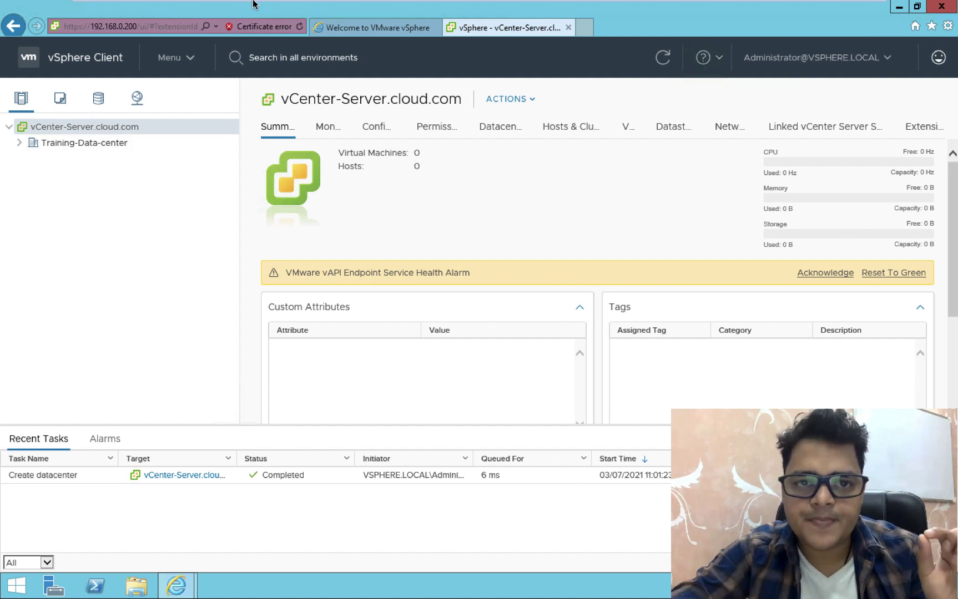
left_click(344, 20)
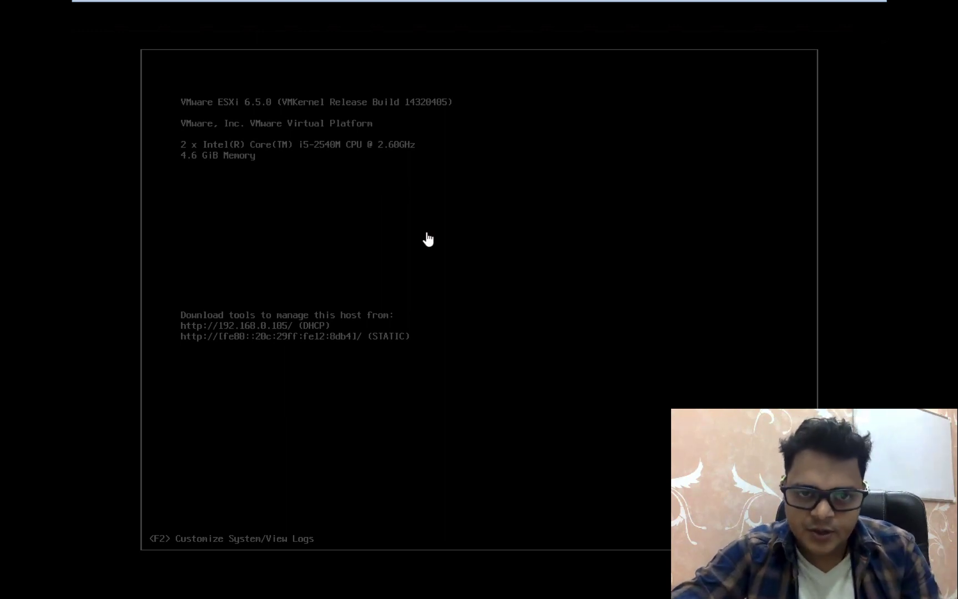
Note the ESXi management address 192.168.0.105, then return to the Domain machine
mouse_move(342, 3)
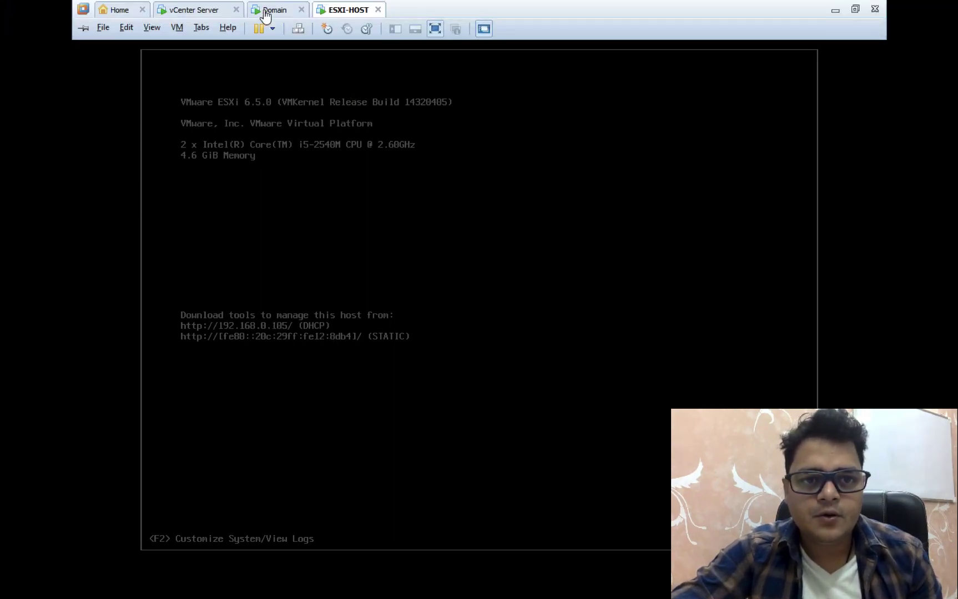
left_click(265, 15)
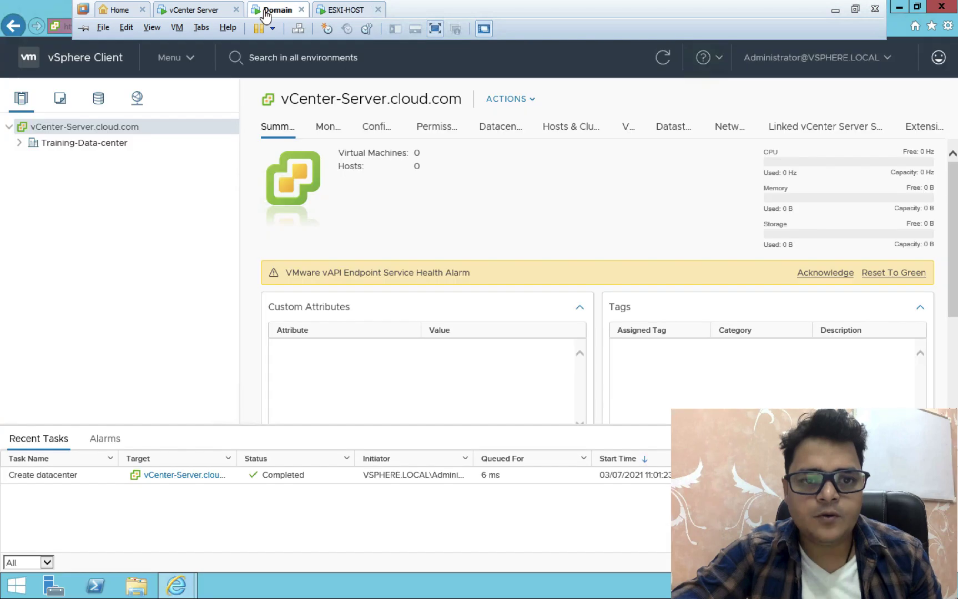
Start adding host 192.168.0.105 to Training-Data-center with root credentials
left_click(71, 147)
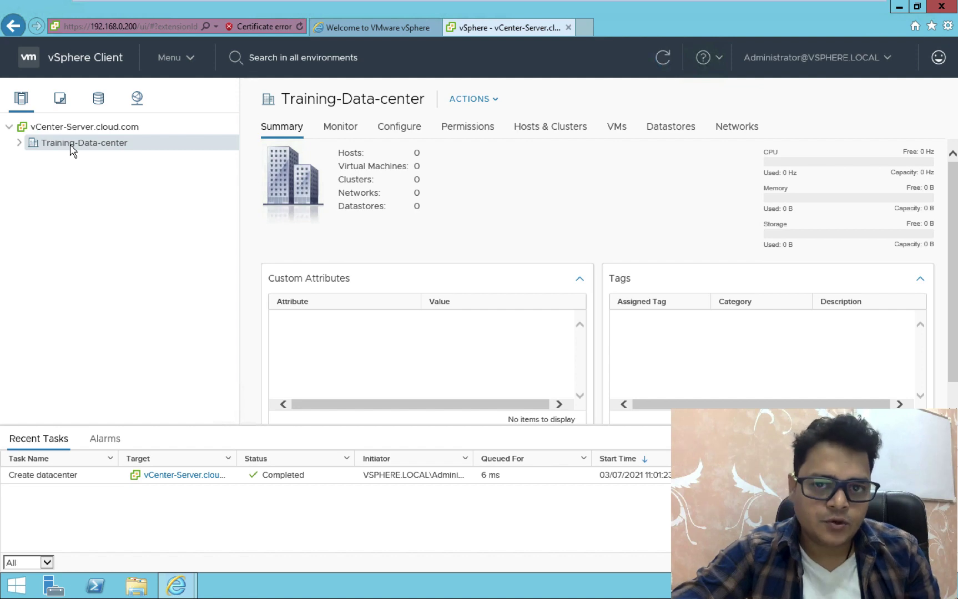
right_click(71, 146)
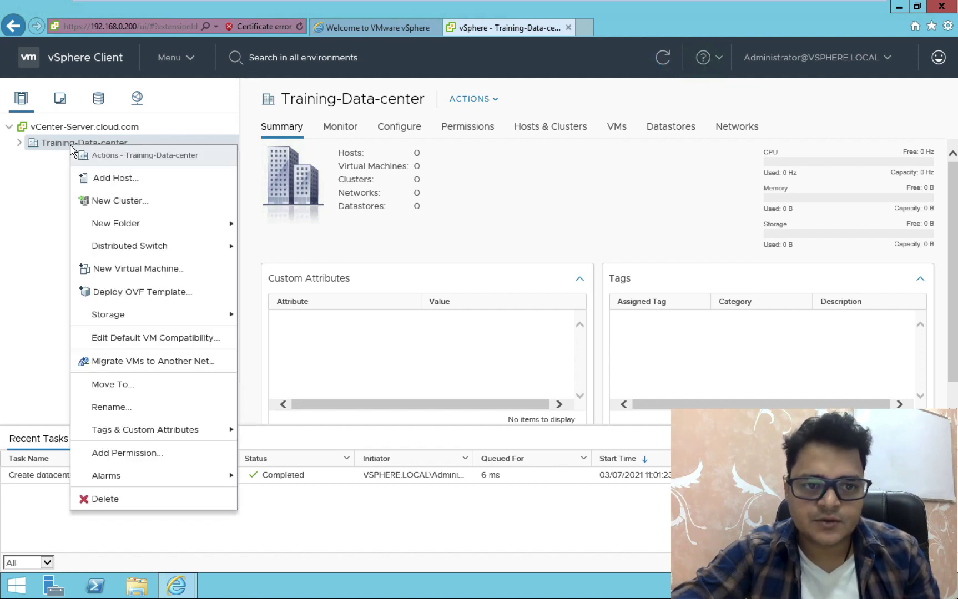
left_click(115, 179)
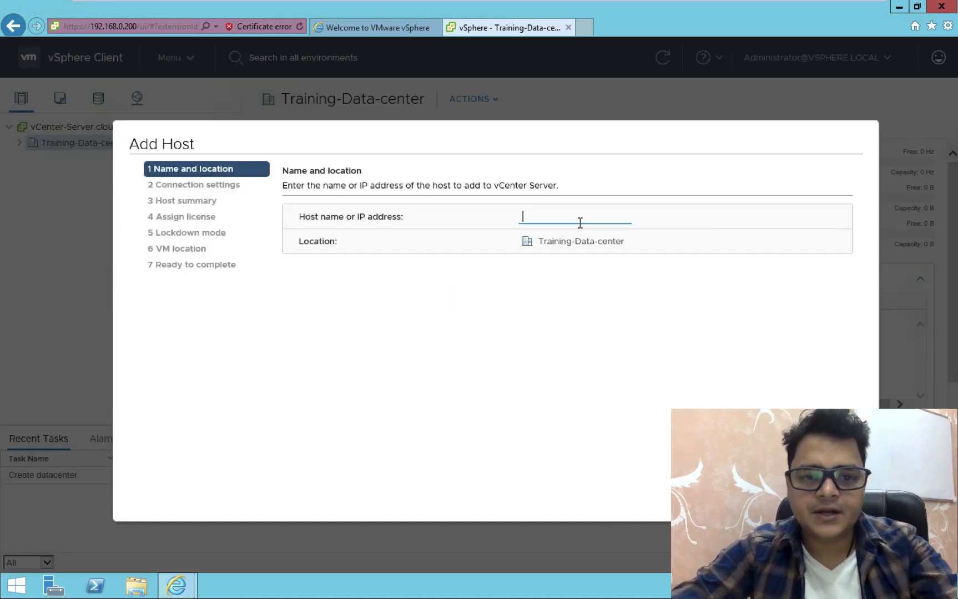
type("192")
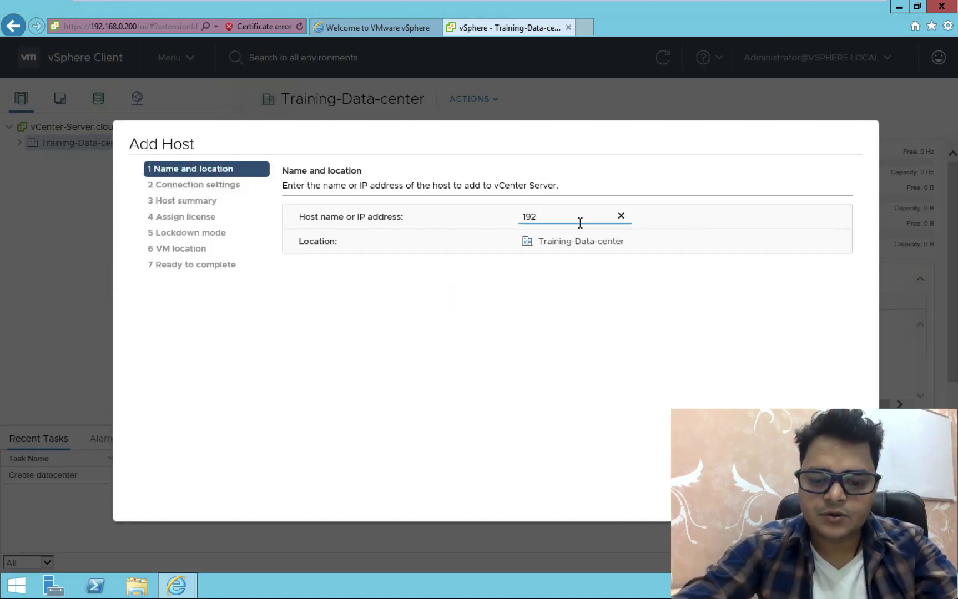
type(".168.")
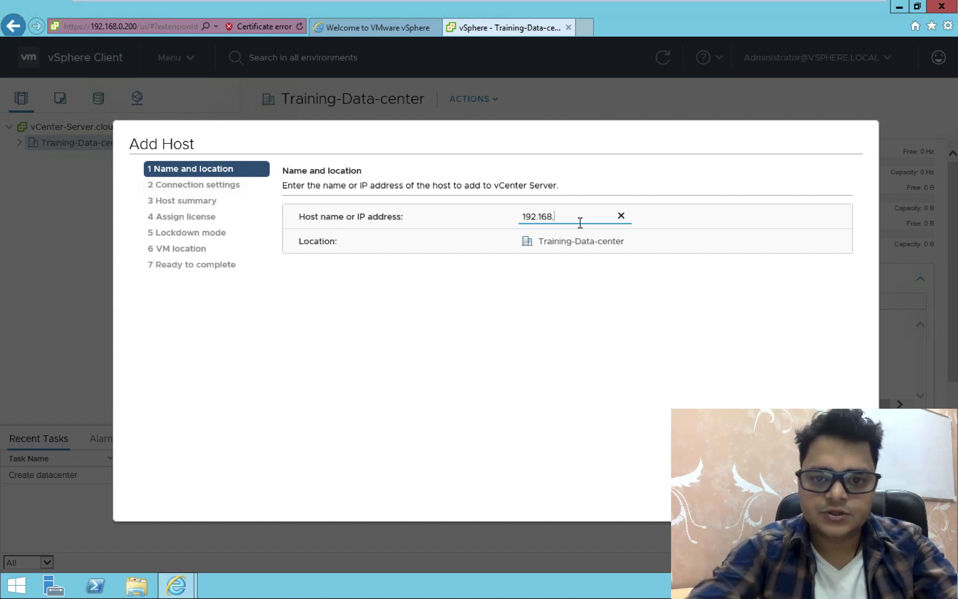
type("0.105")
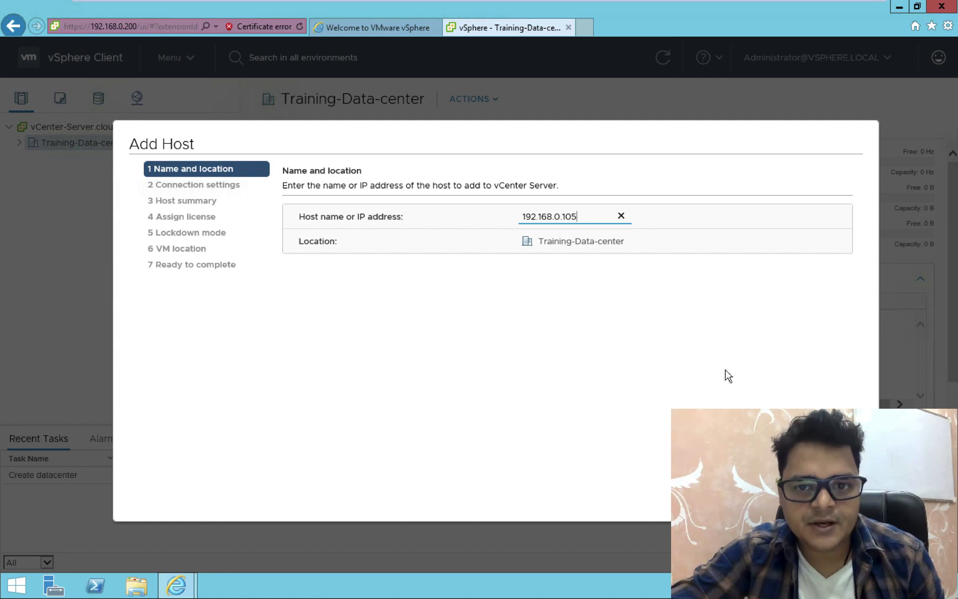
key("Return")
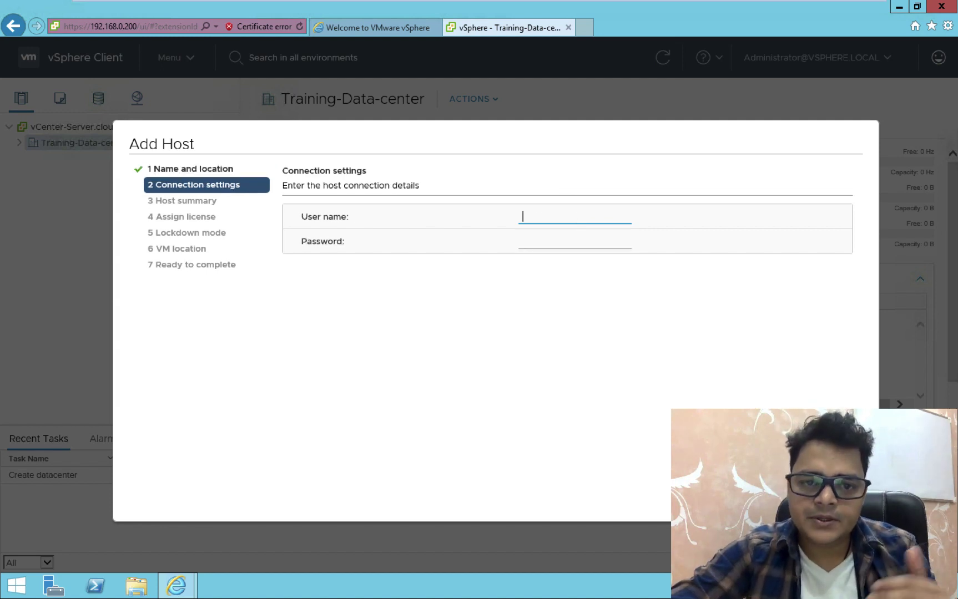
type("root")
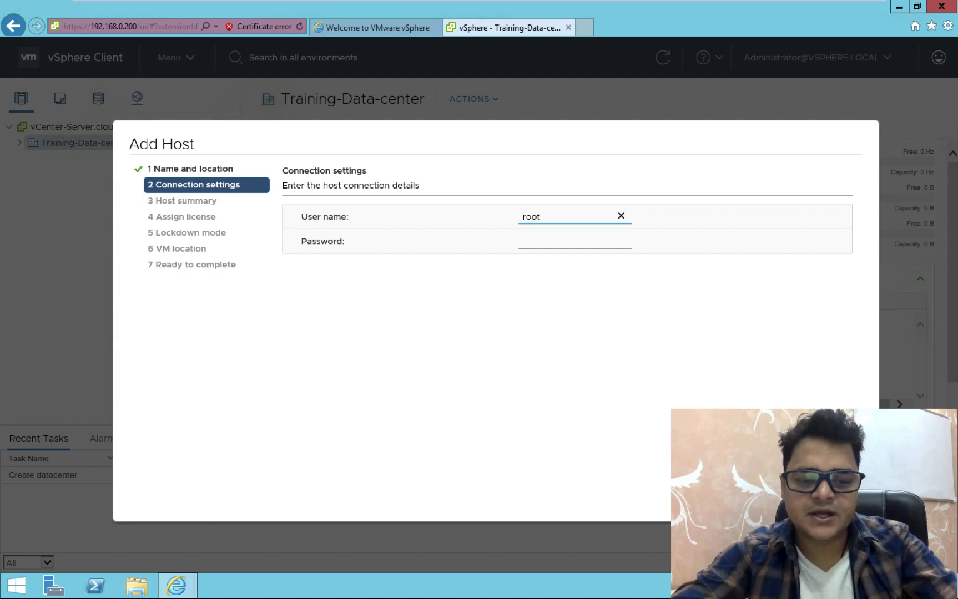
key("Tab")
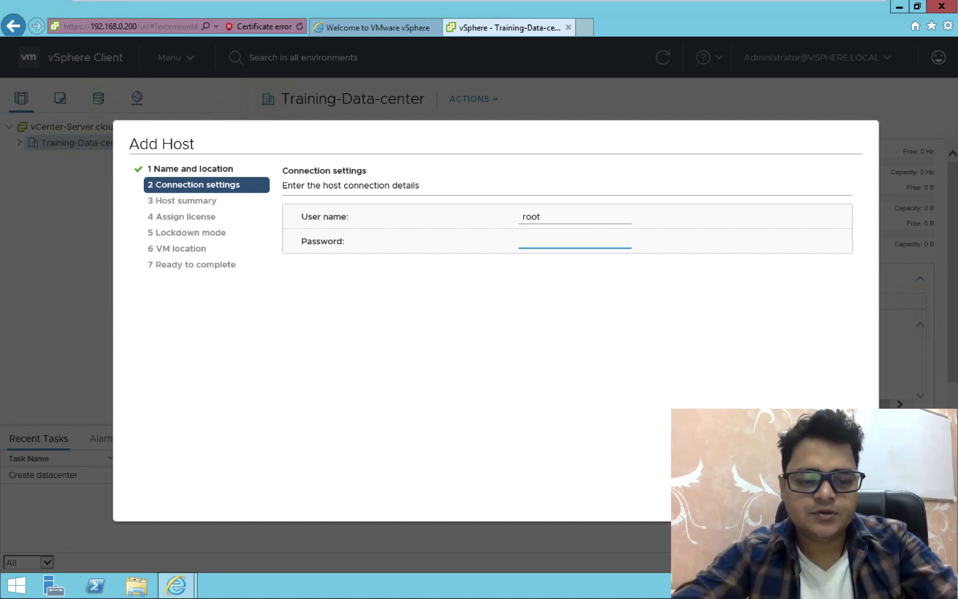
type("*********")
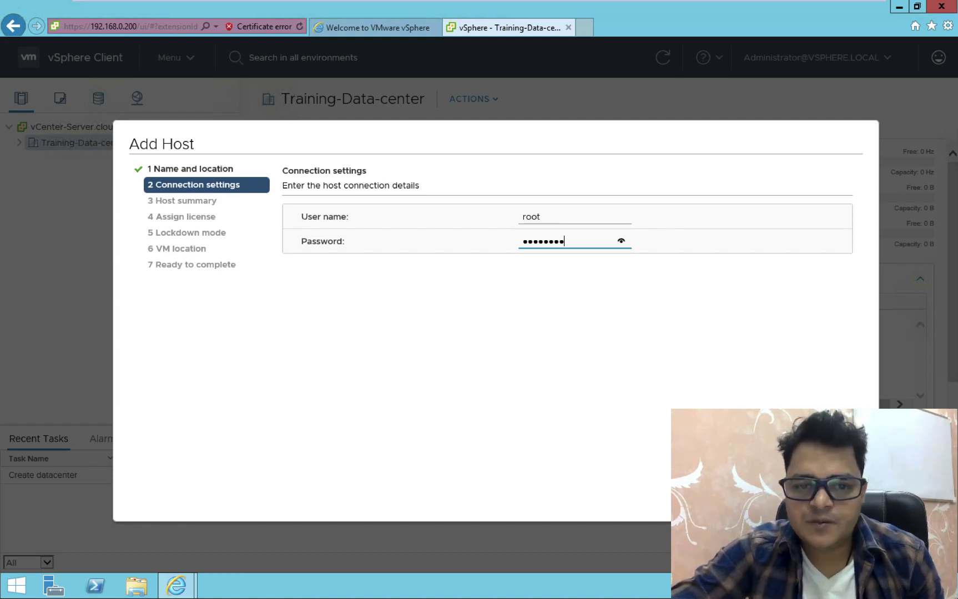
key("Tab")
key("Return")
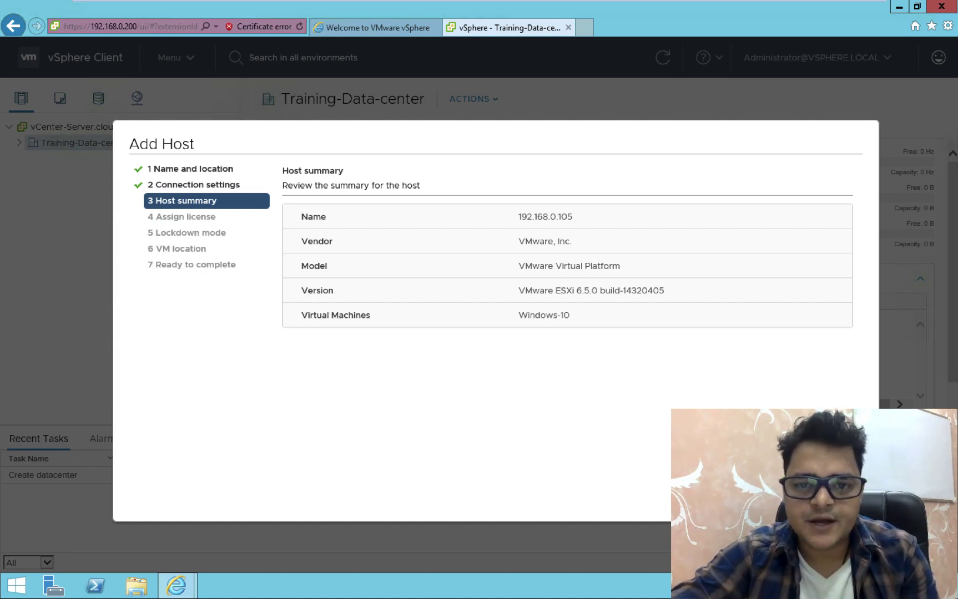
Finish the Add Host wizard with Evaluation License, lockdown mode disabled, location Training-Data-center
key("Return")
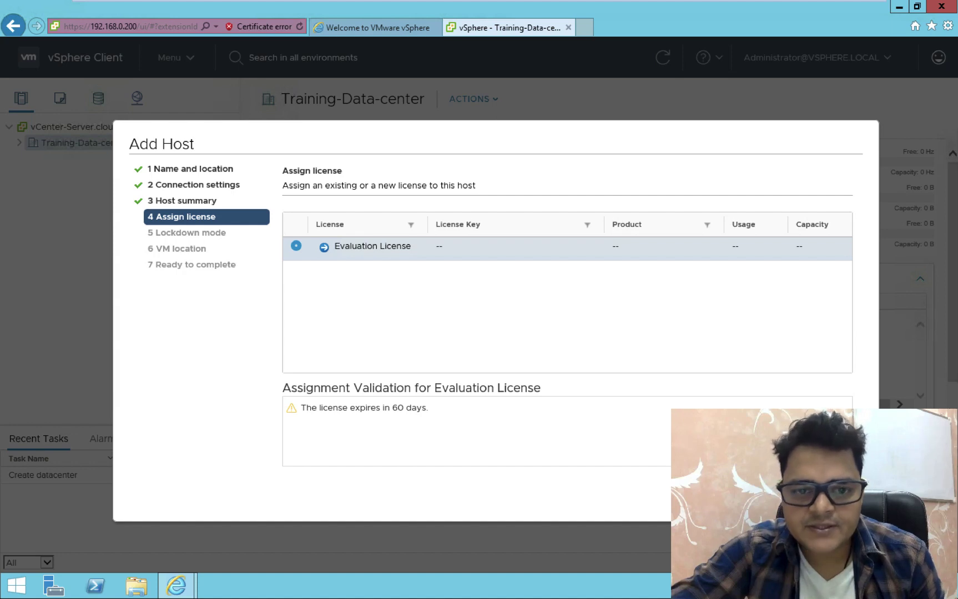
left_click(838, 502)
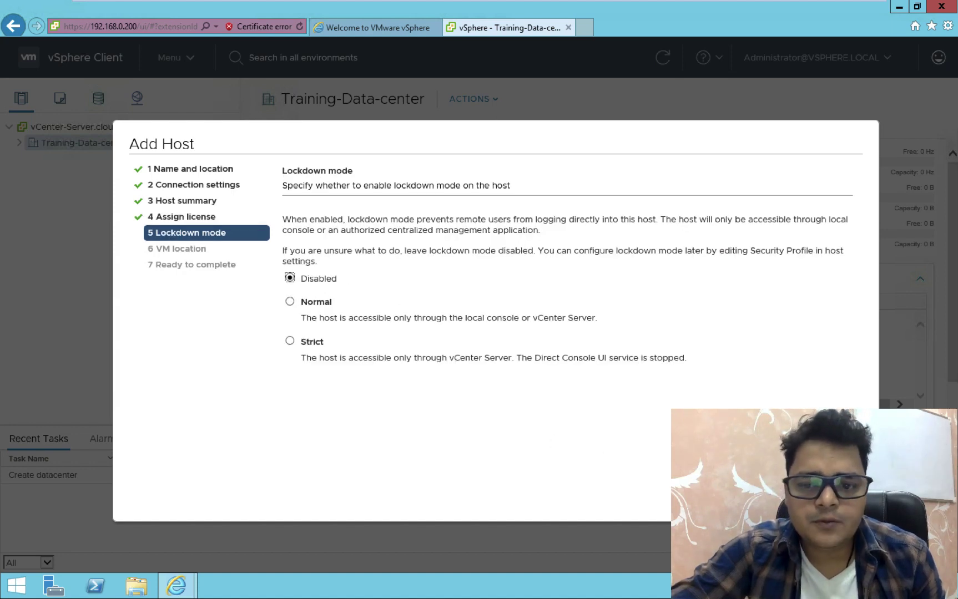
left_click(838, 502)
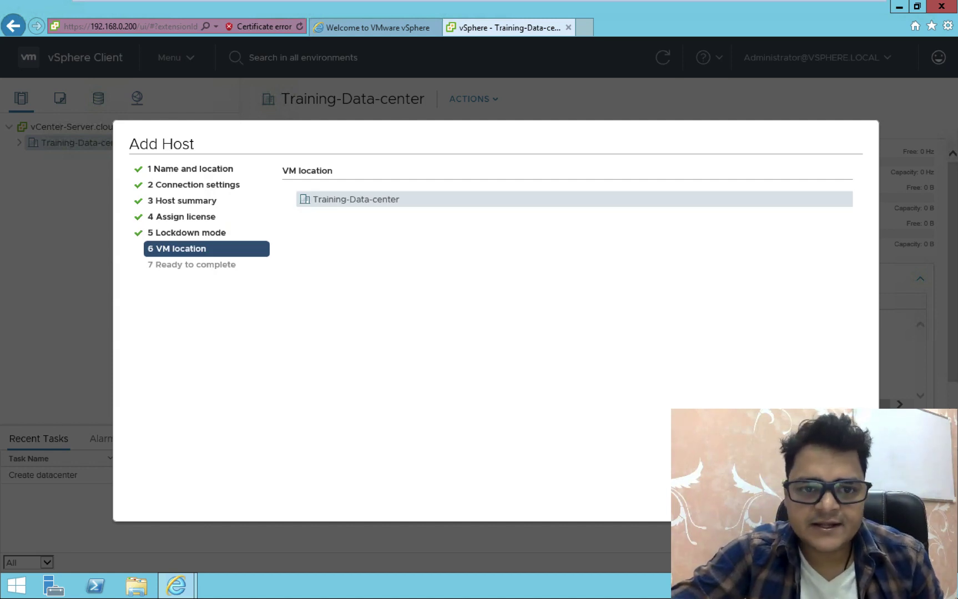
left_click(838, 502)
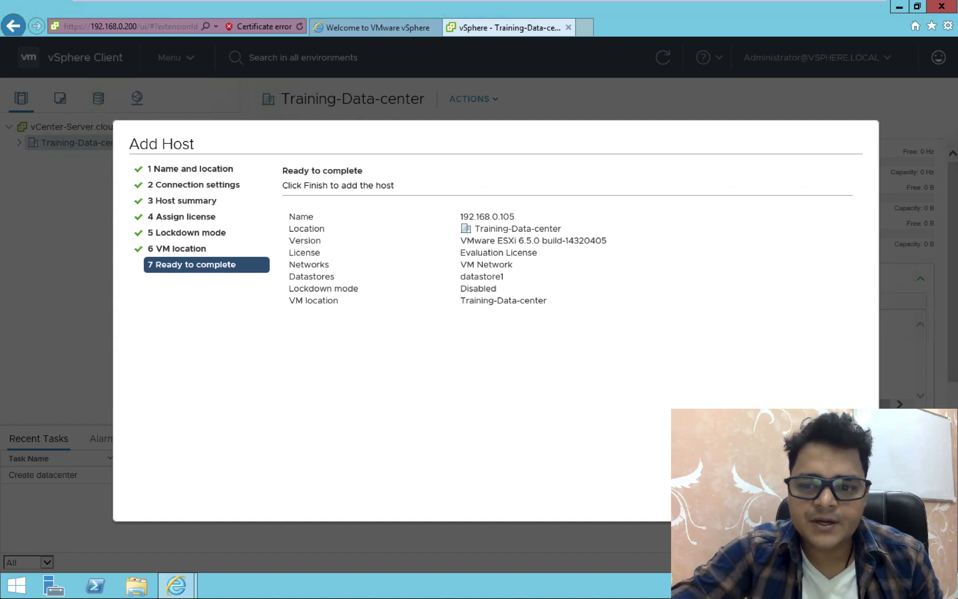
left_click(838, 503)
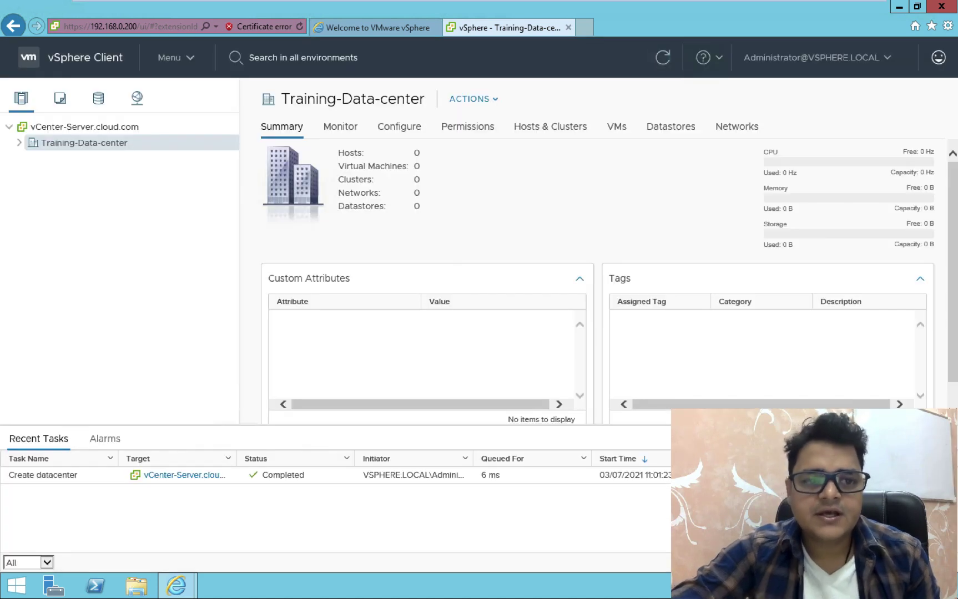
Expand Training-Data-center, show host 192.168.0.105's summary, and list its Windows-10 VM
left_click(18, 145)
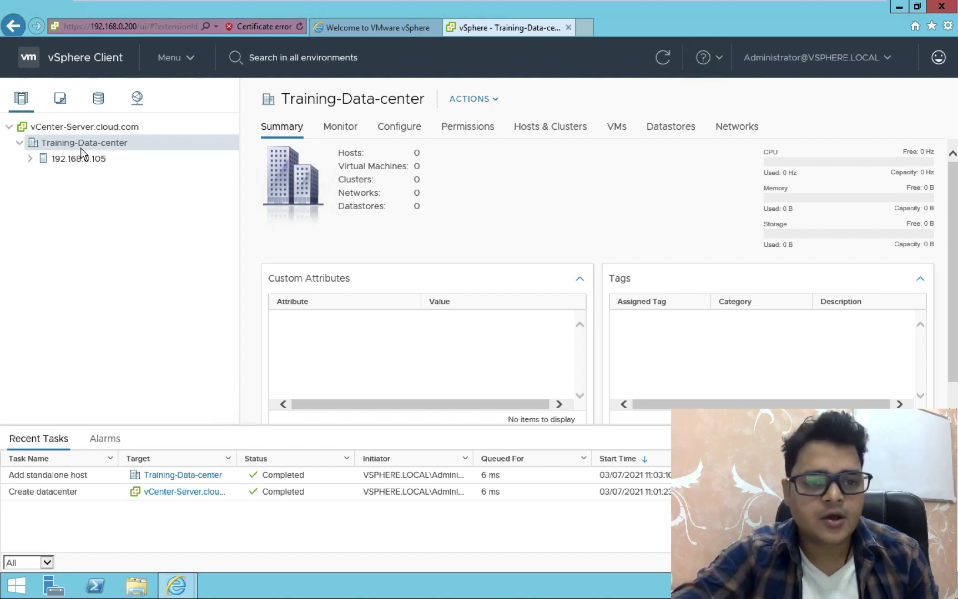
left_click(74, 160)
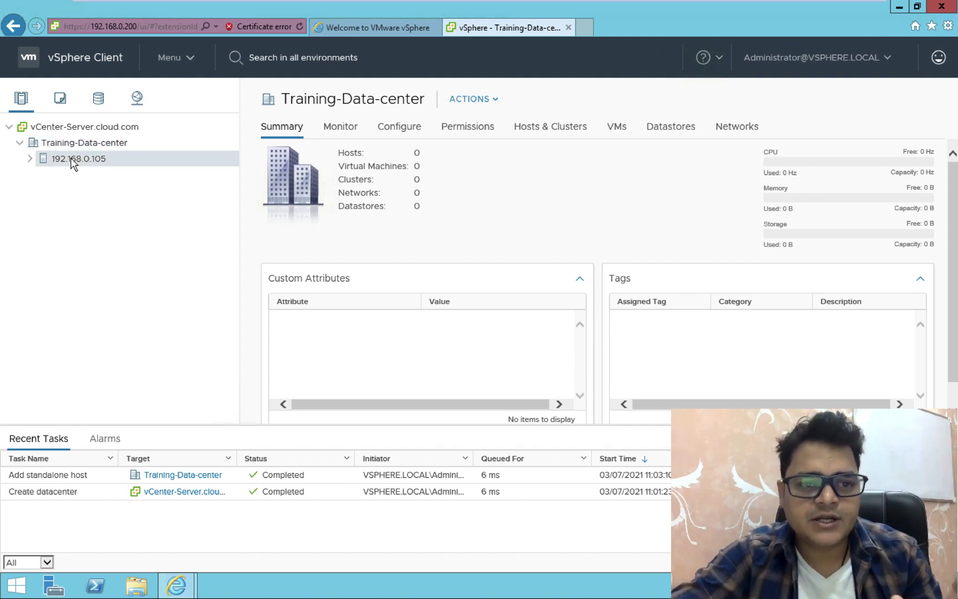
left_click(30, 160)
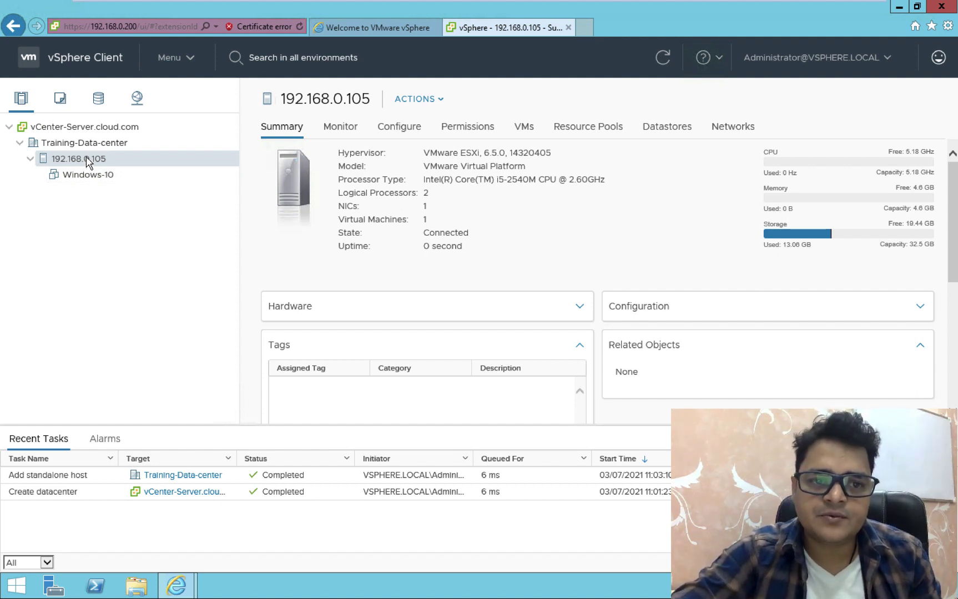
Launch the New Virtual Machine wizard from host 192.168.0.105's actions menu
right_click(88, 162)
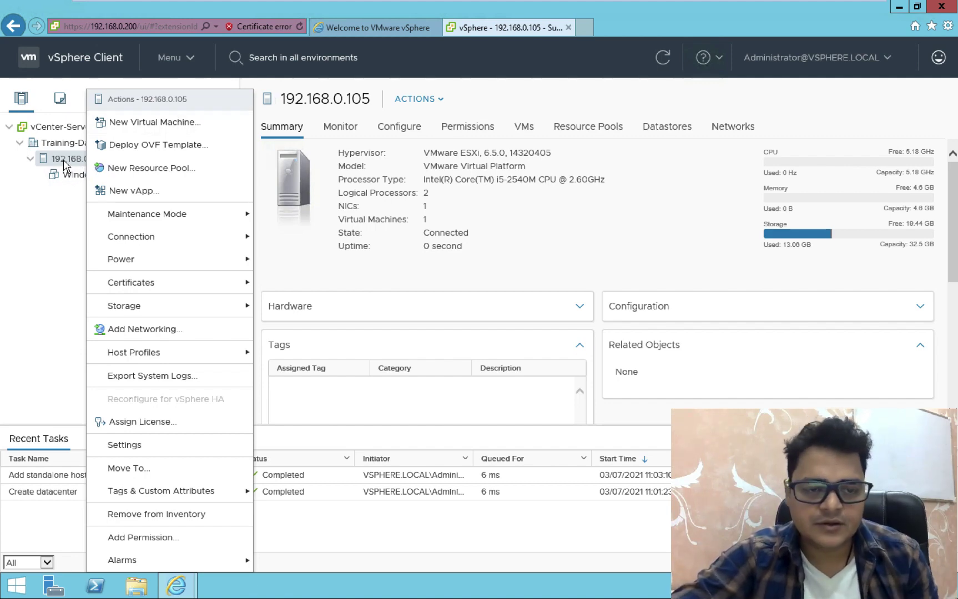
left_click(153, 123)
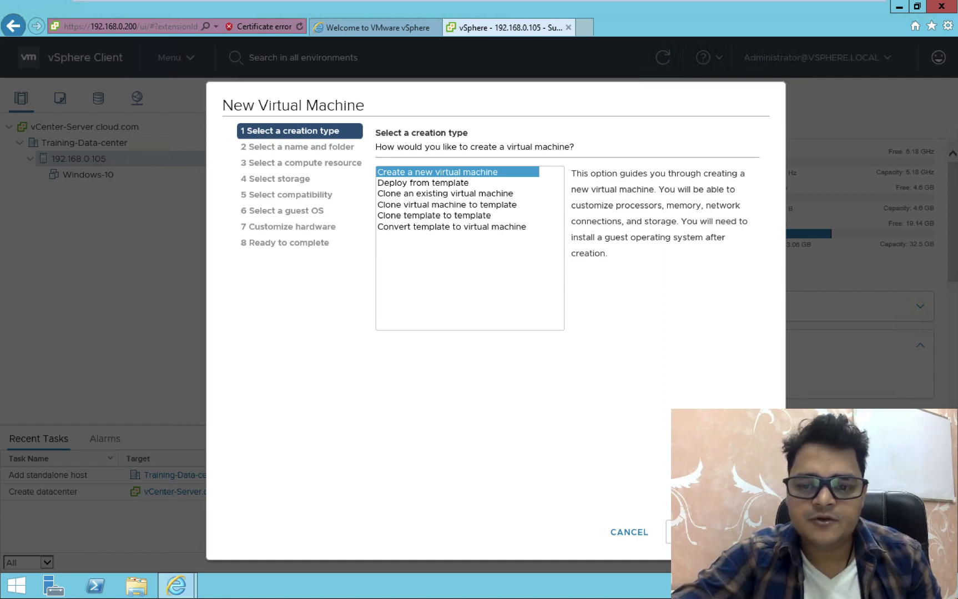
Keep 'Create a new virtual machine', name it Win-7, and place it in Training-Data-center
left_click(694, 532)
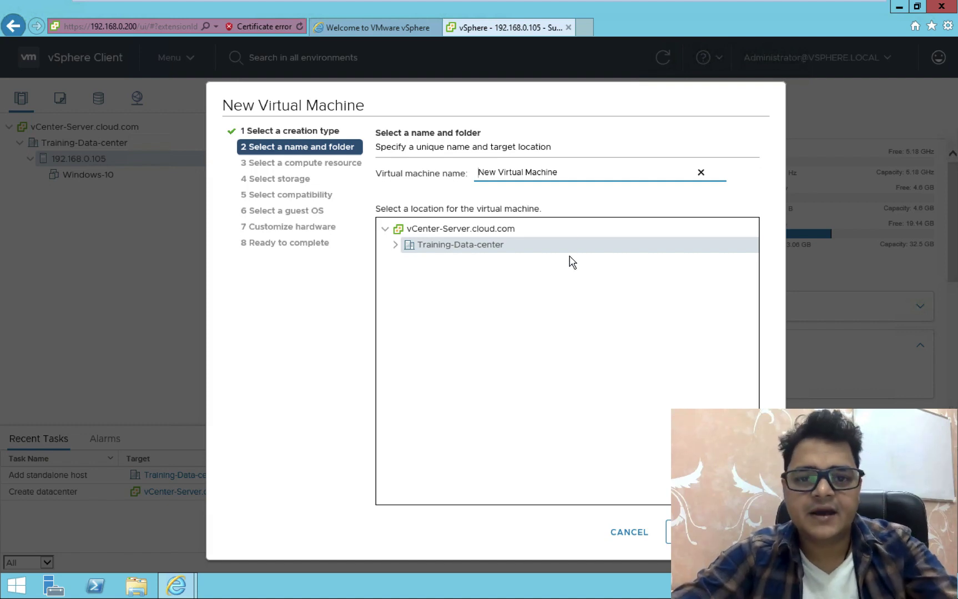
left_click_drag(568, 173, 454, 167)
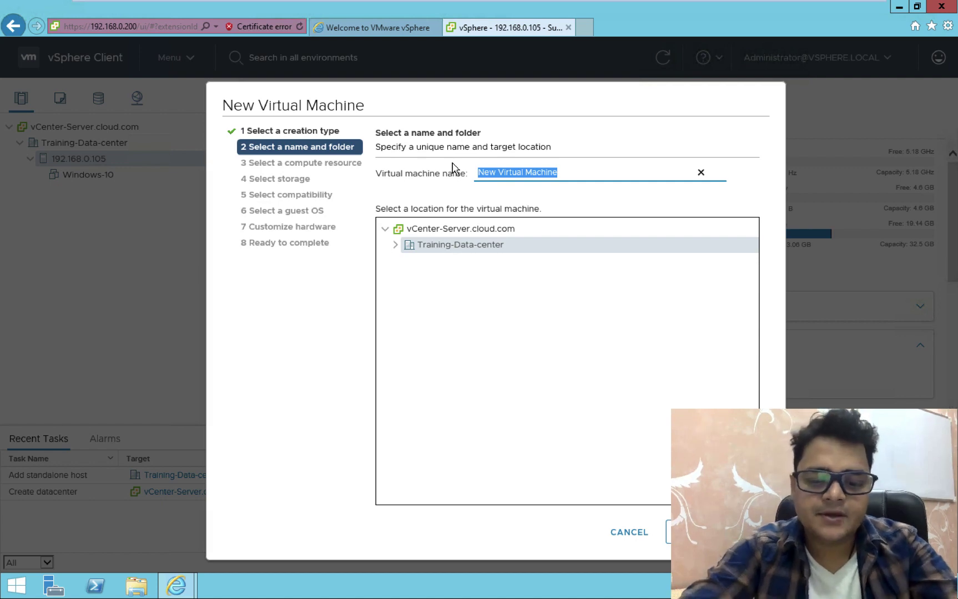
type("Win-7")
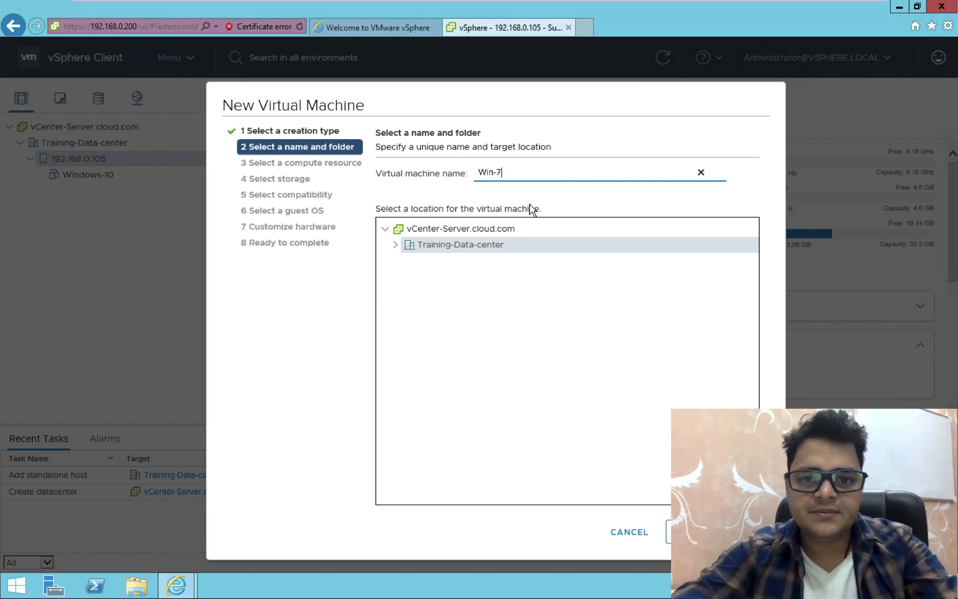
left_click(396, 246)
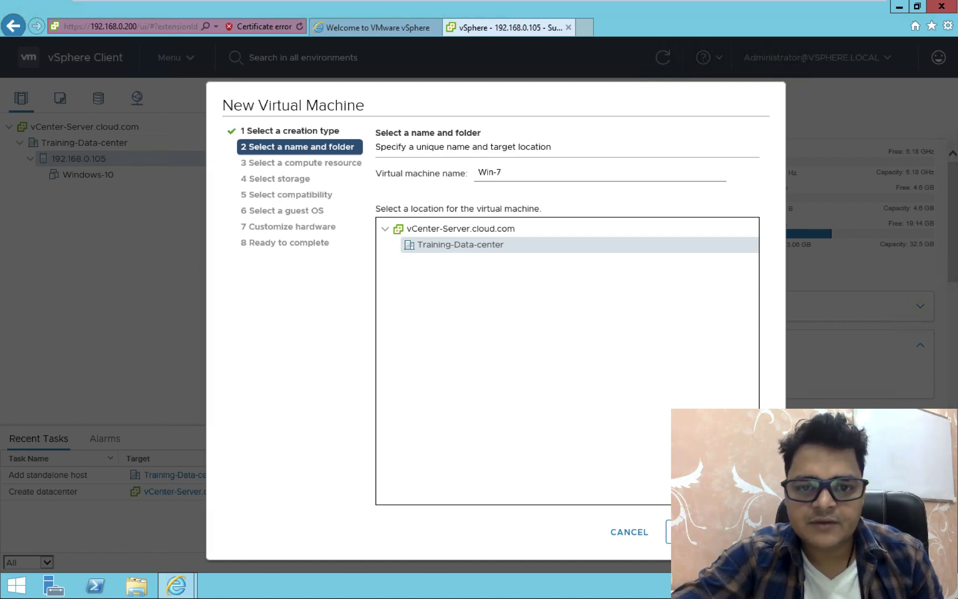
left_click(693, 532)
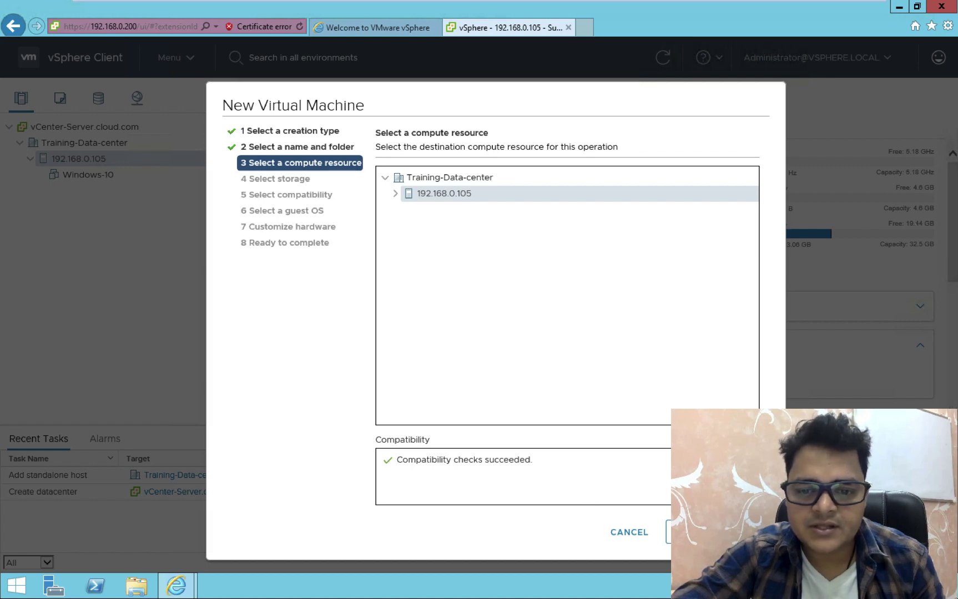
Accept host 192.168.0.105, datastore1 and ESXi 6.5 and later compatibility
left_click(694, 532)
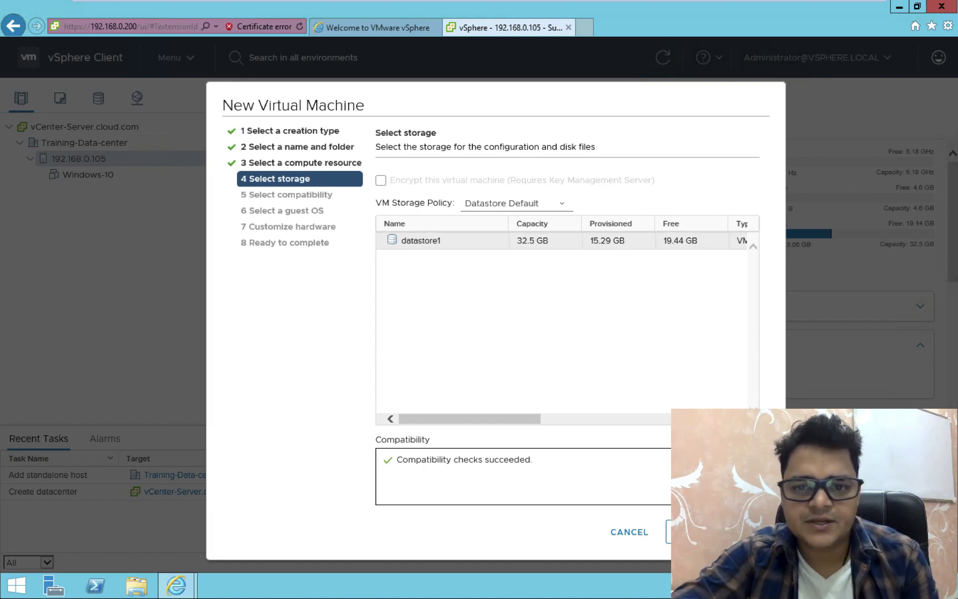
left_click(694, 532)
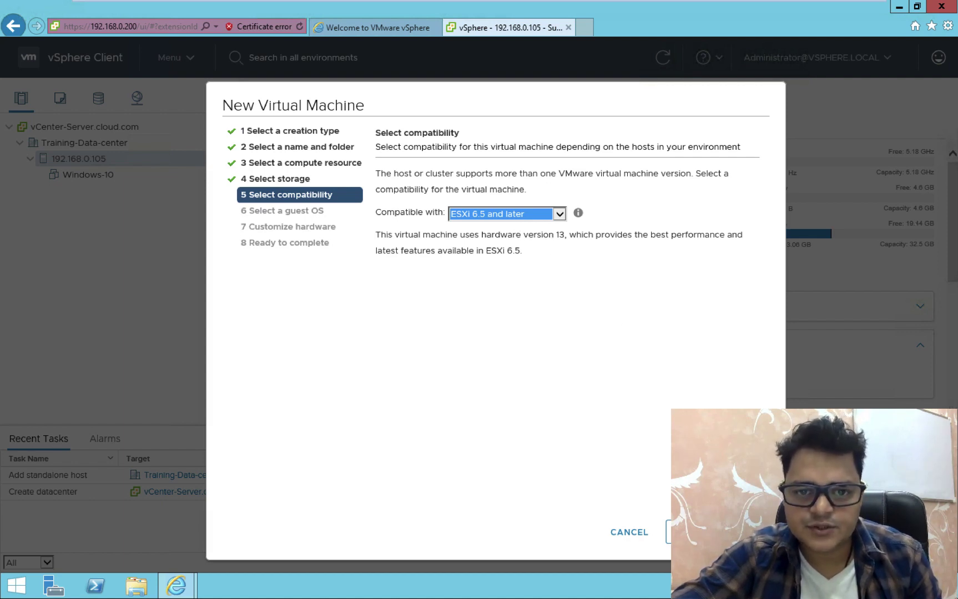
left_click(694, 532)
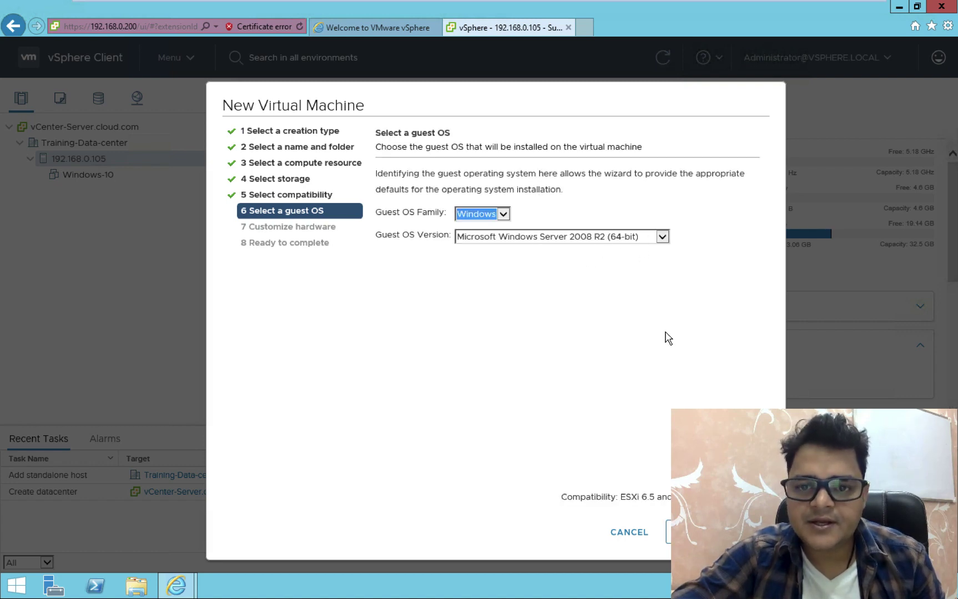
Keep the guest OS as Windows, version Windows Server 2008 R2 (64-bit)
left_click(661, 237)
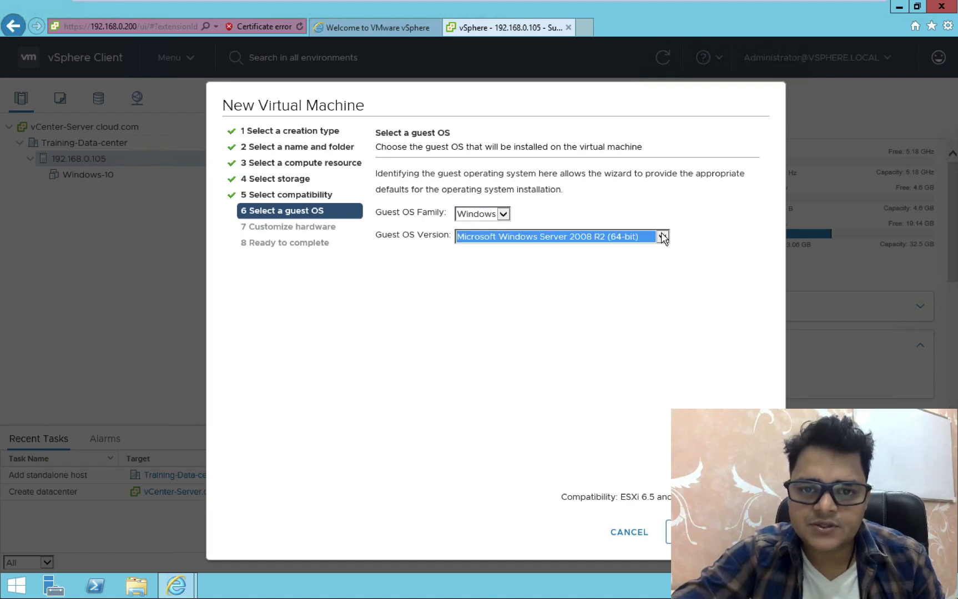
left_click(620, 236)
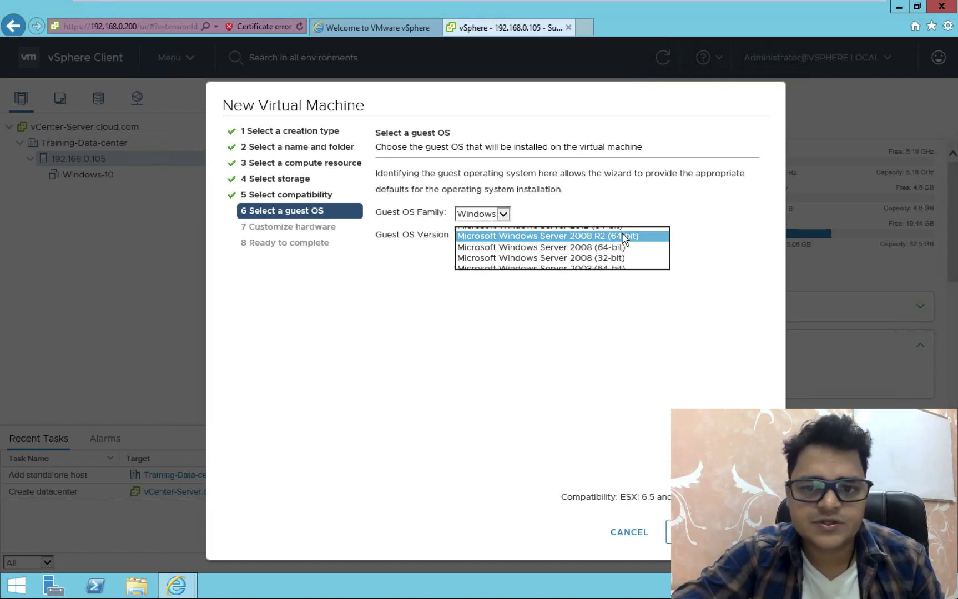
left_click(505, 215)
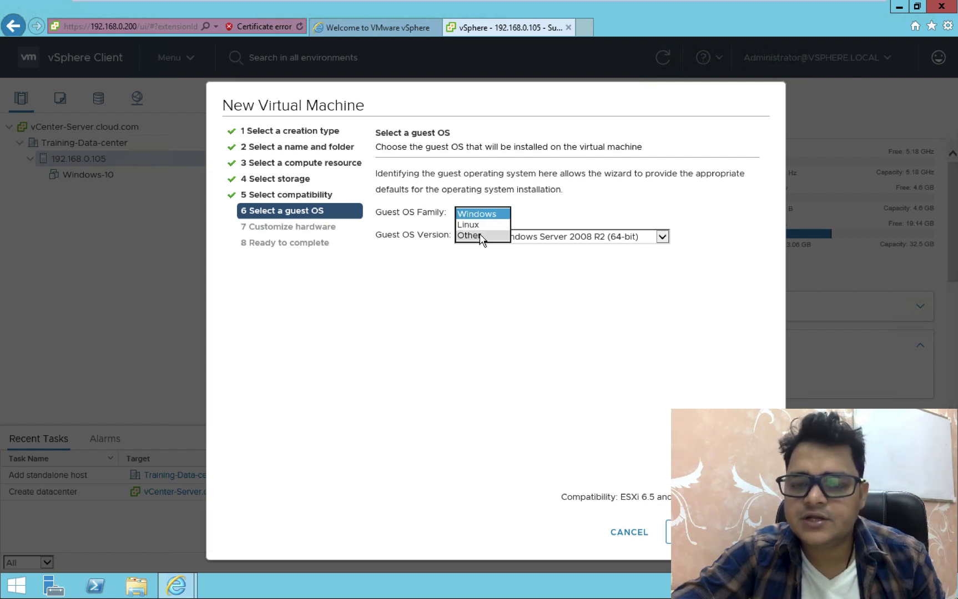
left_click(568, 211)
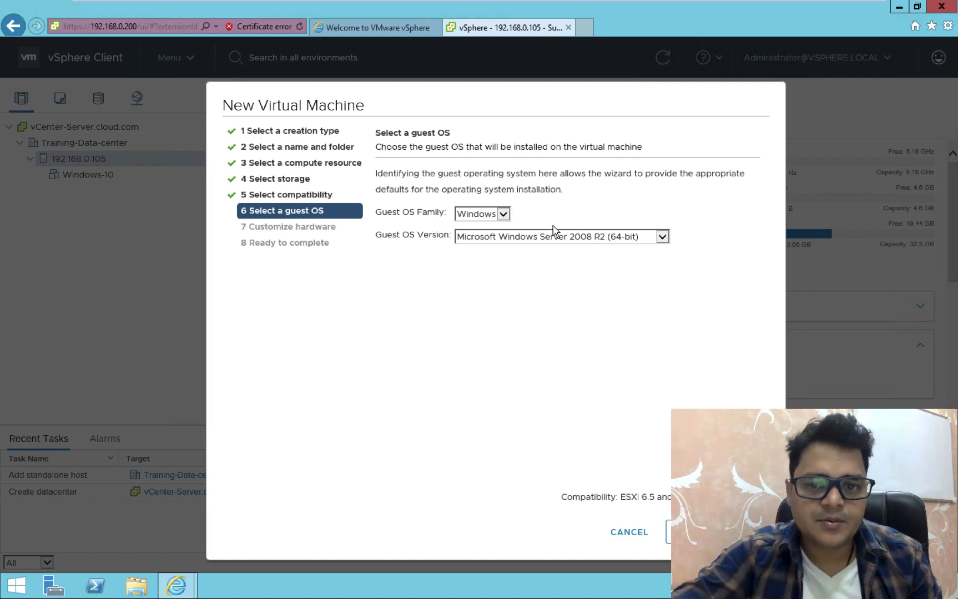
left_click(694, 532)
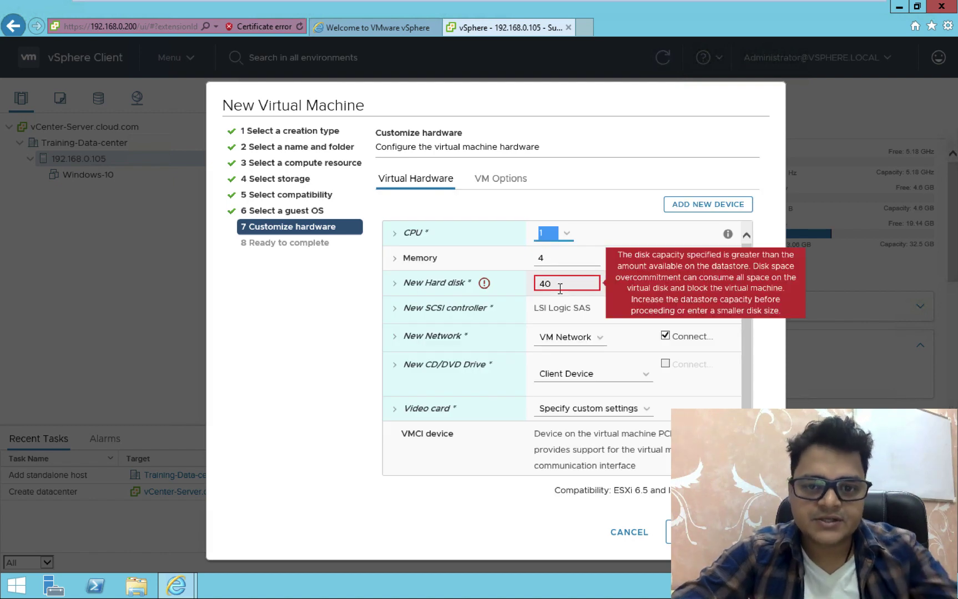
Resize Win-7's new hard disk from 40 GB to 10 GB and memory from 4 GB to 1 GB
left_click(560, 288)
key("BackSpace")
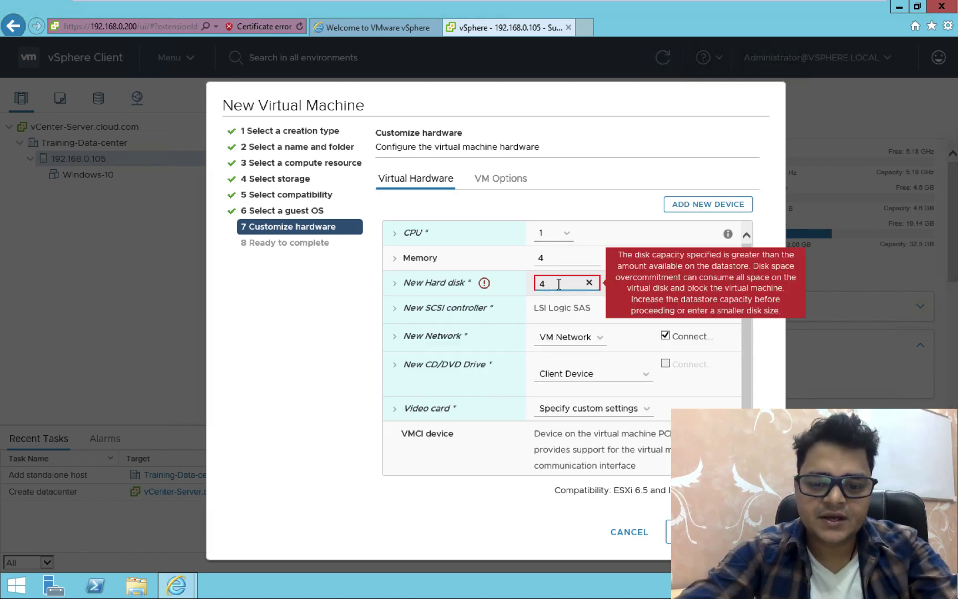
key("BackSpace")
type("10")
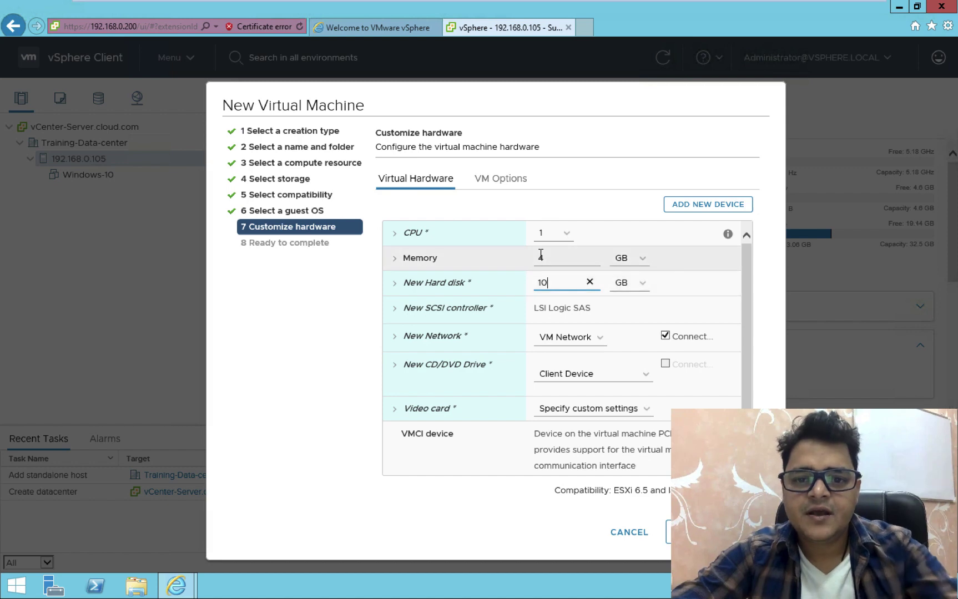
left_click(550, 258)
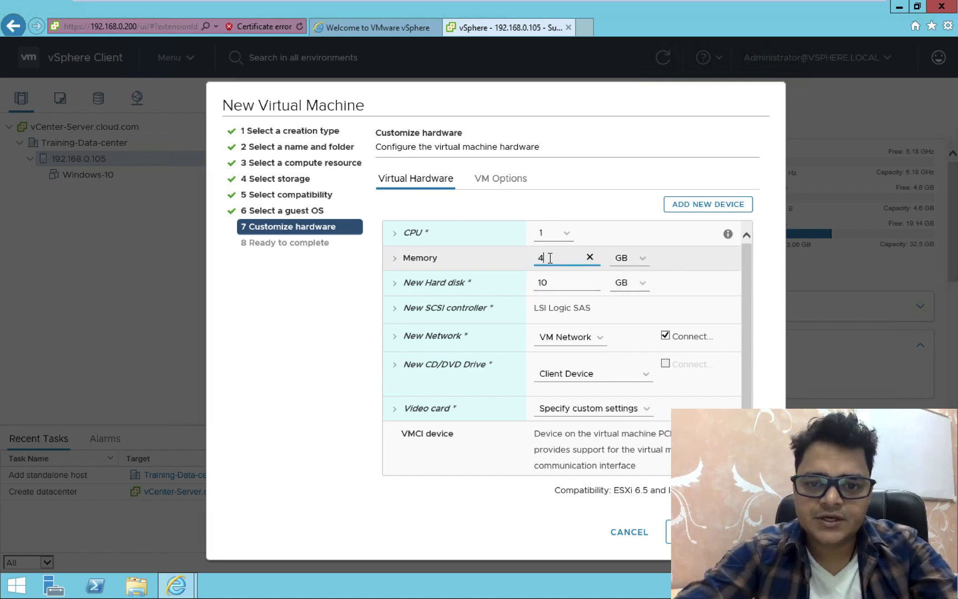
key("BackSpace")
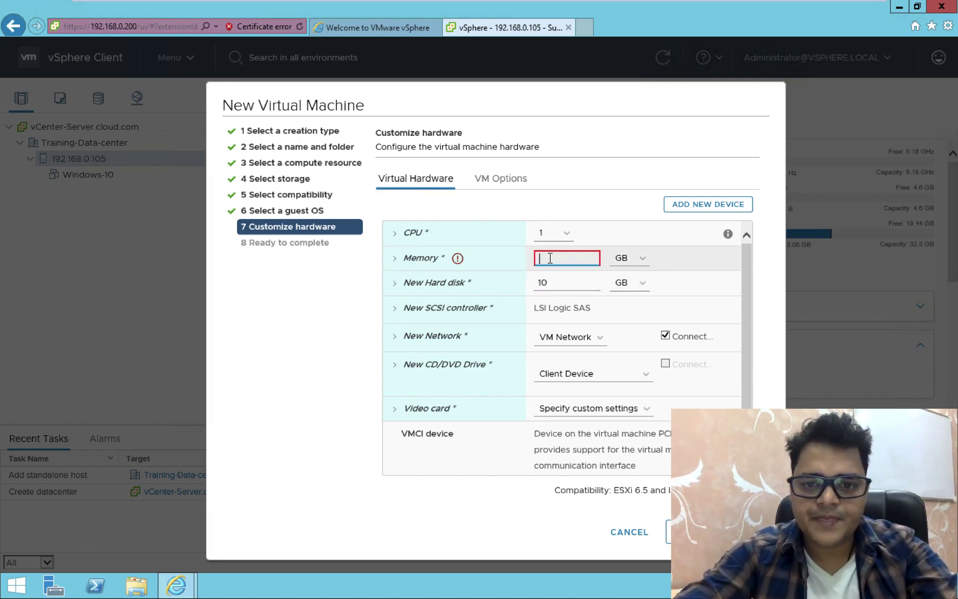
type("1")
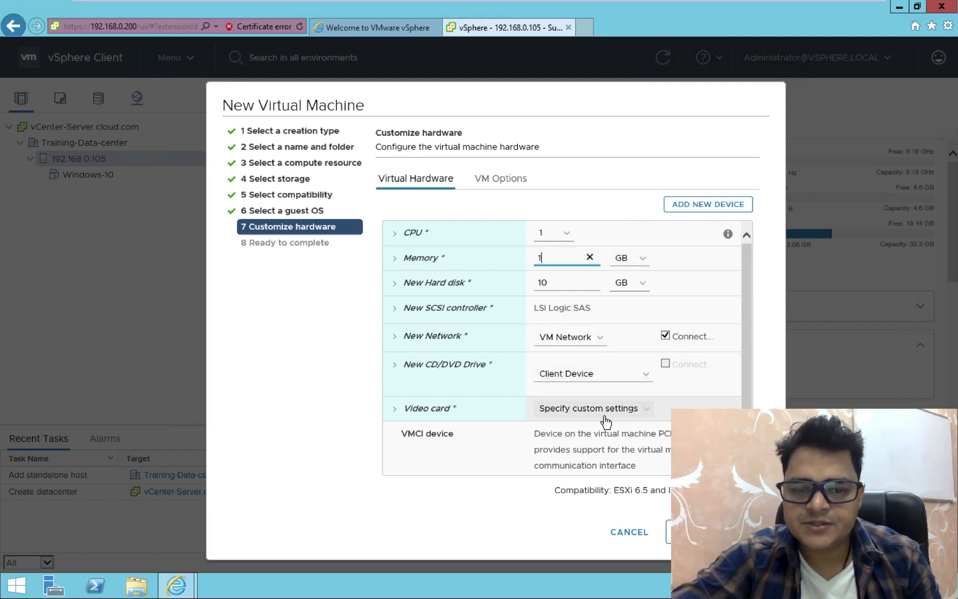
scroll(641, 438, "down", 1)
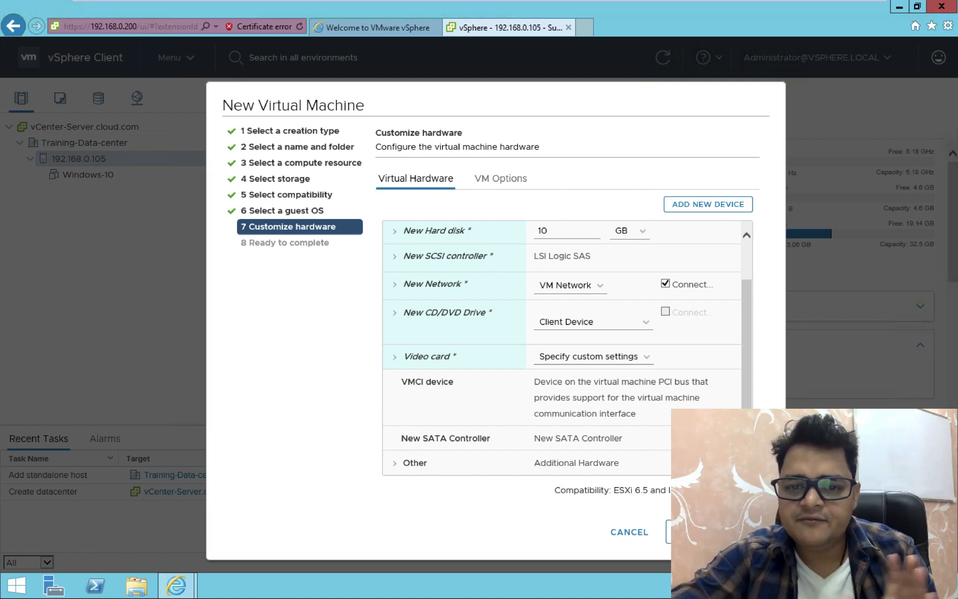
left_click(702, 532)
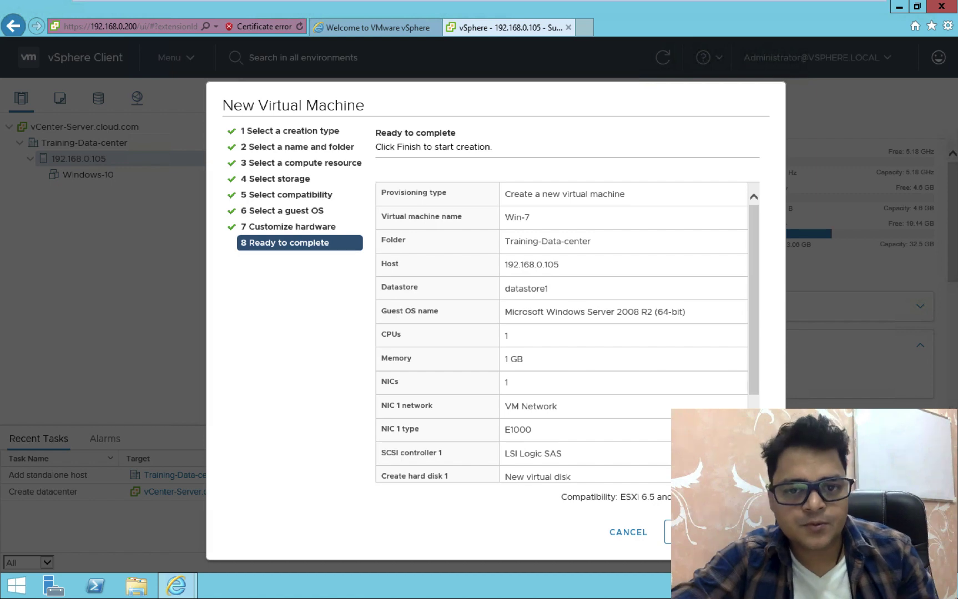
Finish the wizard to create Win-7 on host 192.168.0.105
left_click(702, 533)
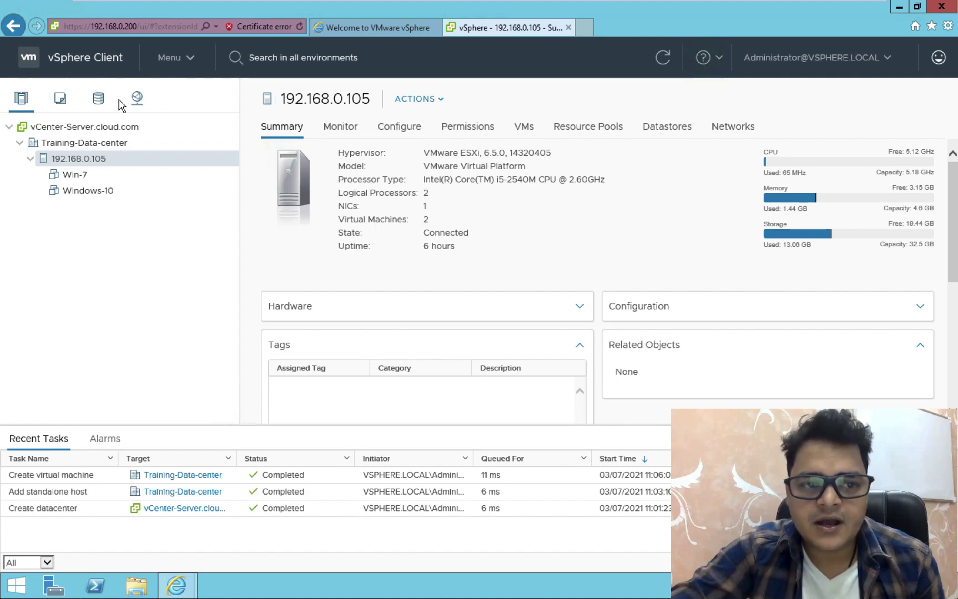
Show Win-7's summary page and bring up its Actions menu
left_click(76, 175)
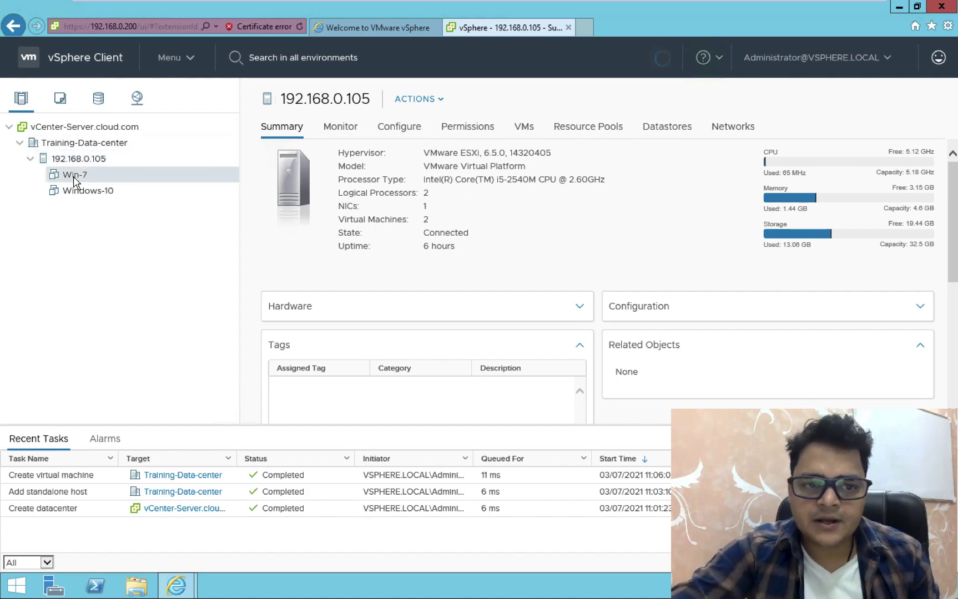
right_click(75, 178)
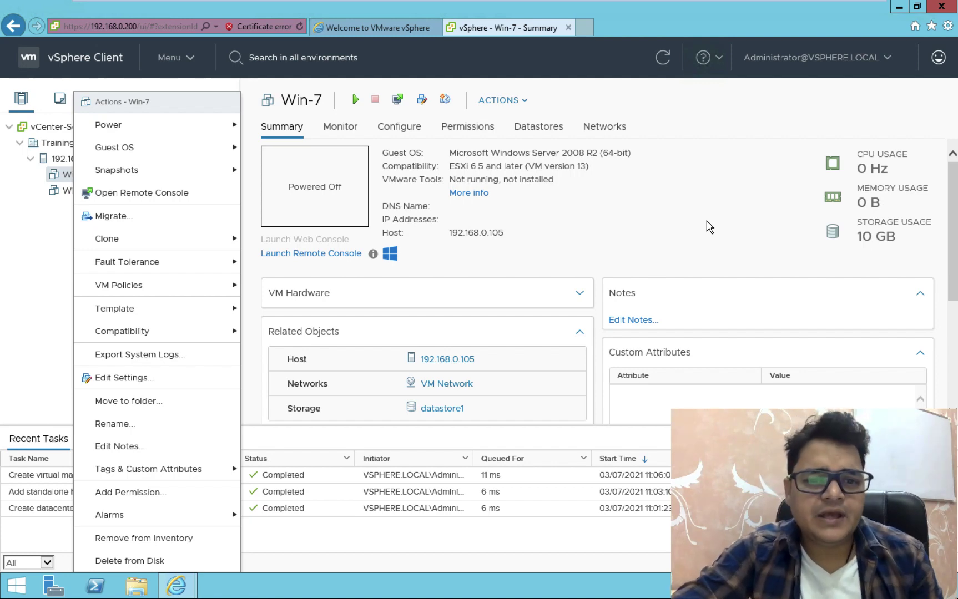
Close the Win-7 actions menu and switch away from the vSphere space
left_click(698, 210)
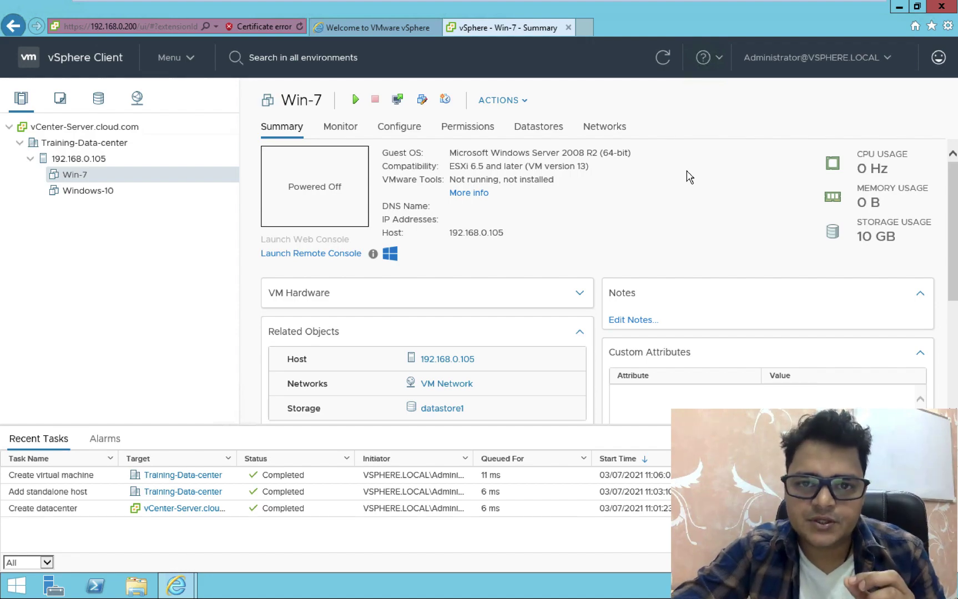
key("ctrl+Left")
key("ctrl+Left")
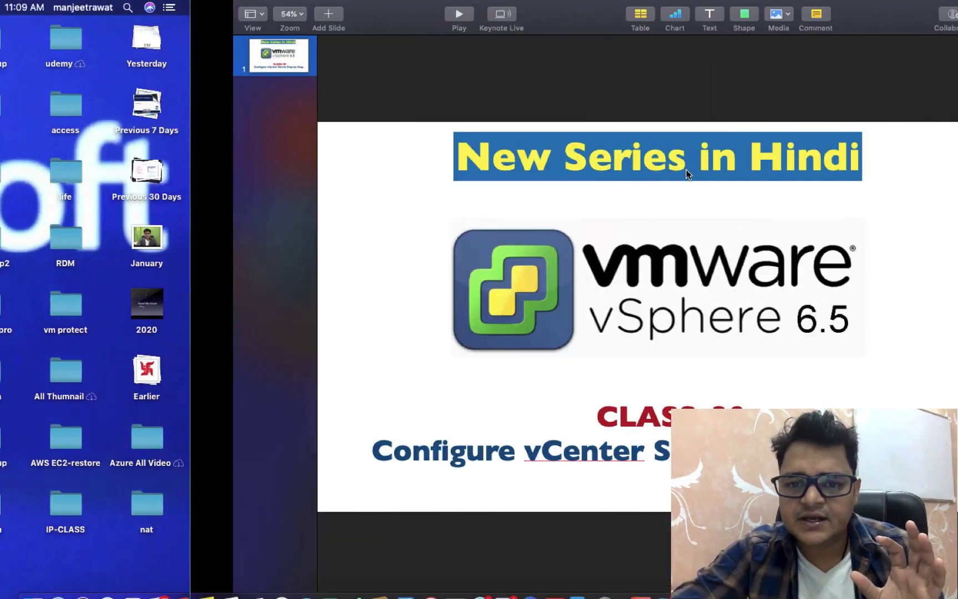
Switch spaces back to the Keynote presentation, then over to the macOS desktop
key("ctrl+Right")
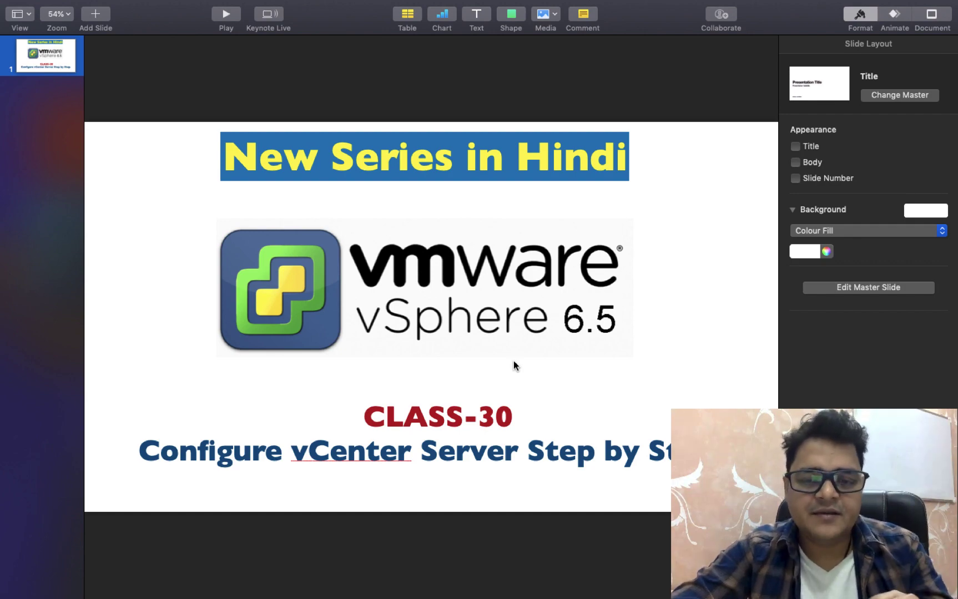
key("ctrl+Left")
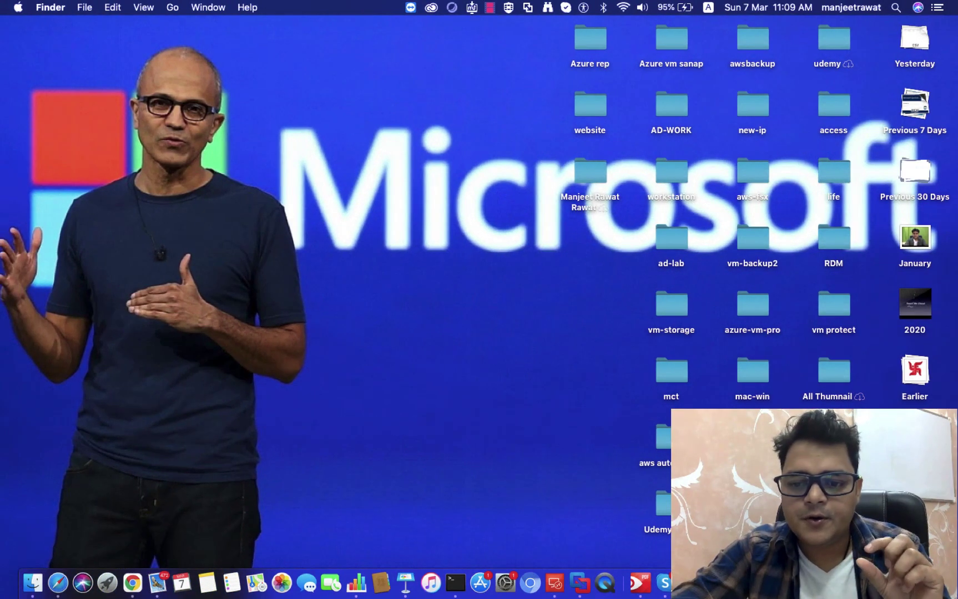